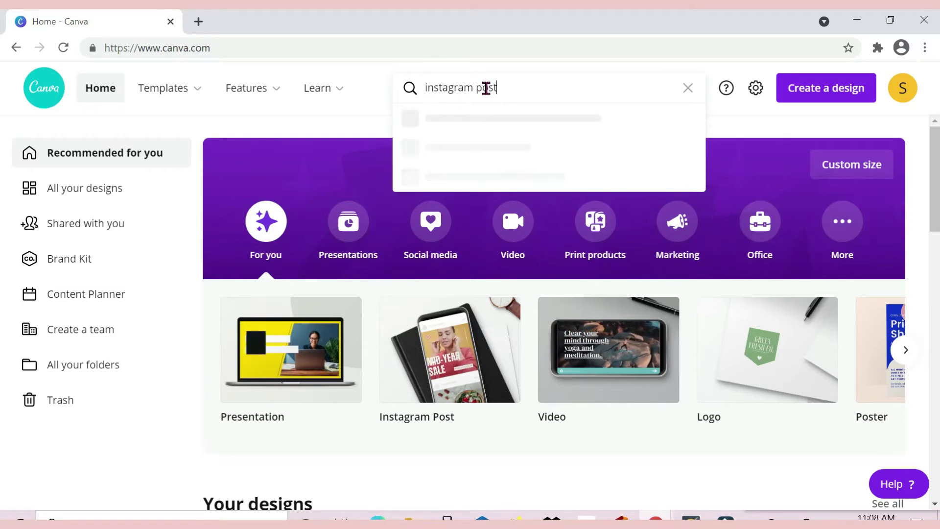
# Search the templates for "instagram post" and create a blank Instagram Post design.
pyautogui.write('t')
pyautogui.press('Return')
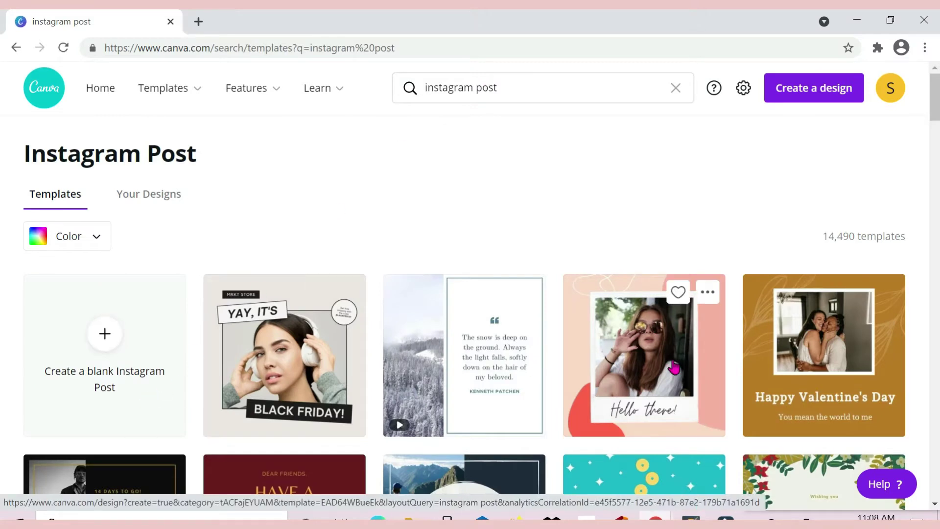
pyautogui.scroll(-5, 671, 368)
pyautogui.scroll(4, 674, 367)
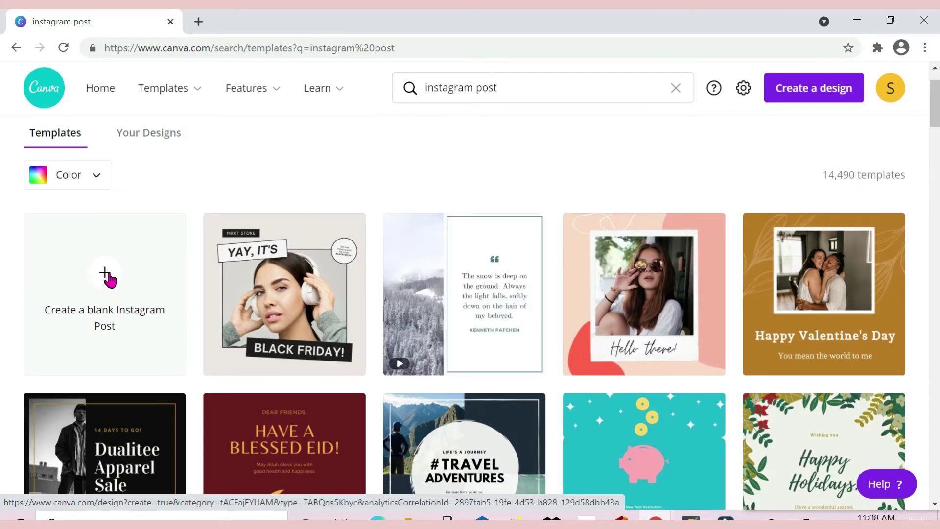
pyautogui.click(100, 272)
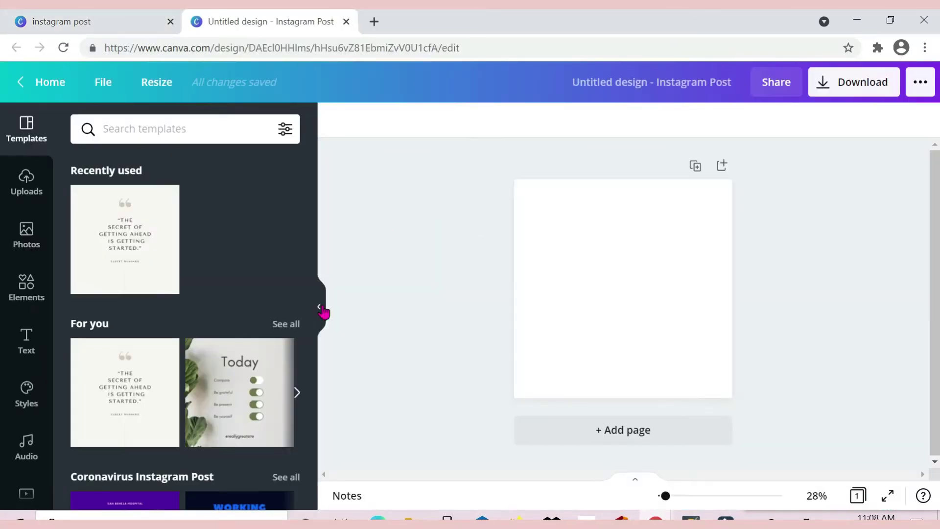
pyautogui.click(322, 311)
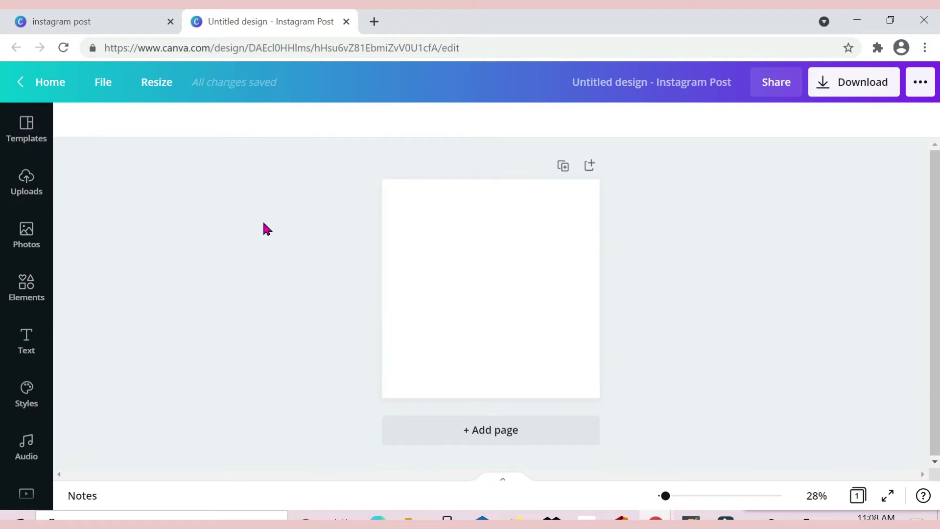
# Add the recently used red gerbera flower photo and move it up near the page's upper edge.
pyautogui.click(27, 234)
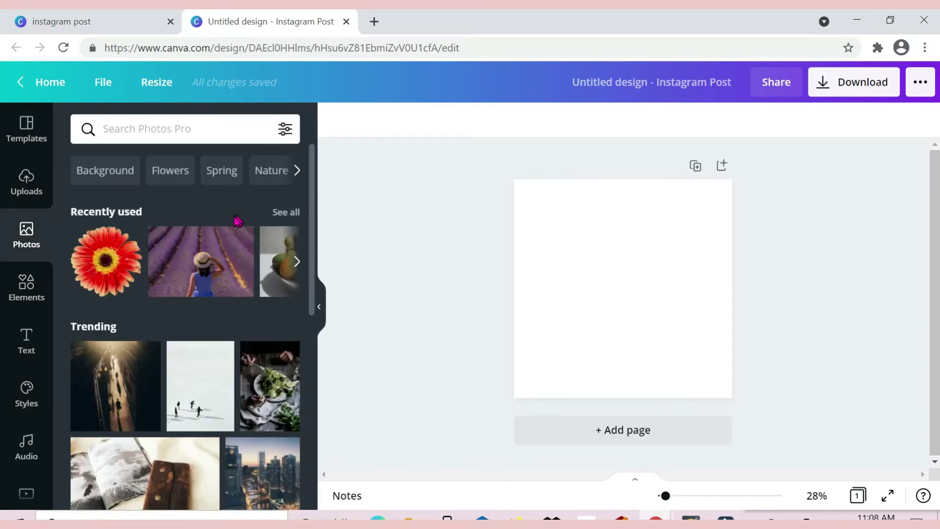
pyautogui.click(109, 267)
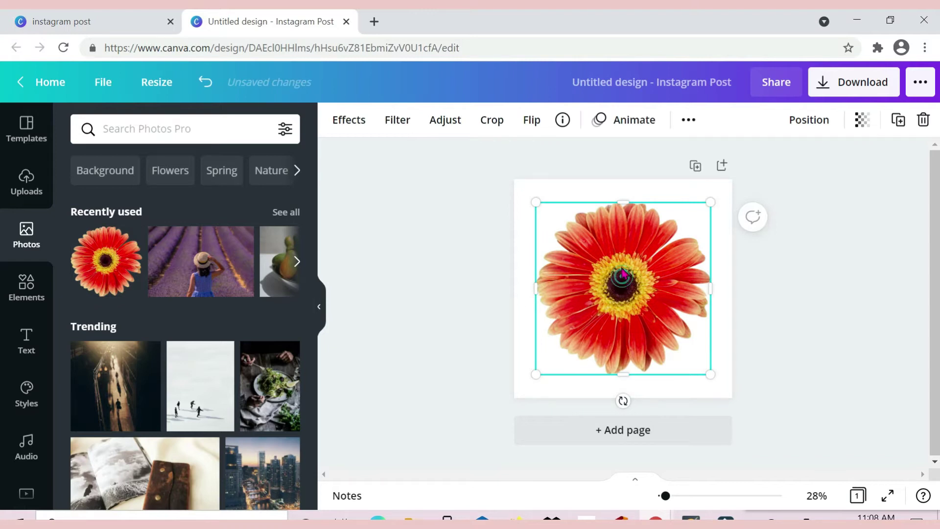
pyautogui.moveTo(623, 275); pyautogui.dragTo(622, 257)
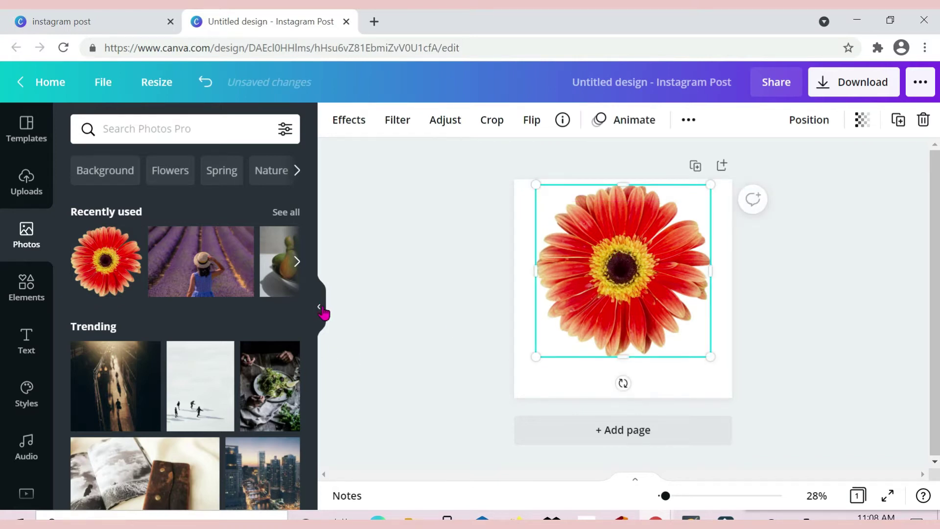
pyautogui.click(318, 308)
# Add the text "Breathe" to the page and place it just below the flower.
pyautogui.click(588, 204)
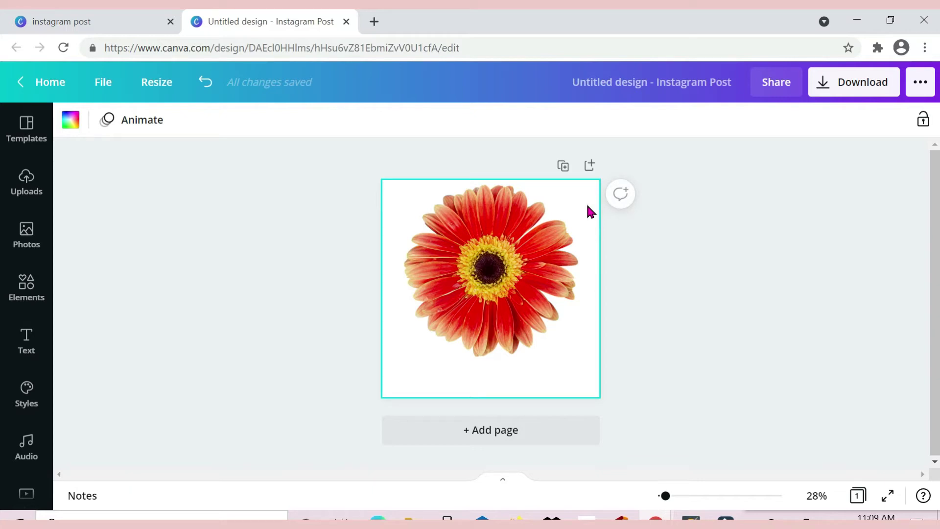
pyautogui.press('t')
pyautogui.moveTo(518, 335); pyautogui.dragTo(550, 395)
pyautogui.write('Breathe')
pyautogui.moveTo(462, 361); pyautogui.dragTo(435, 349)
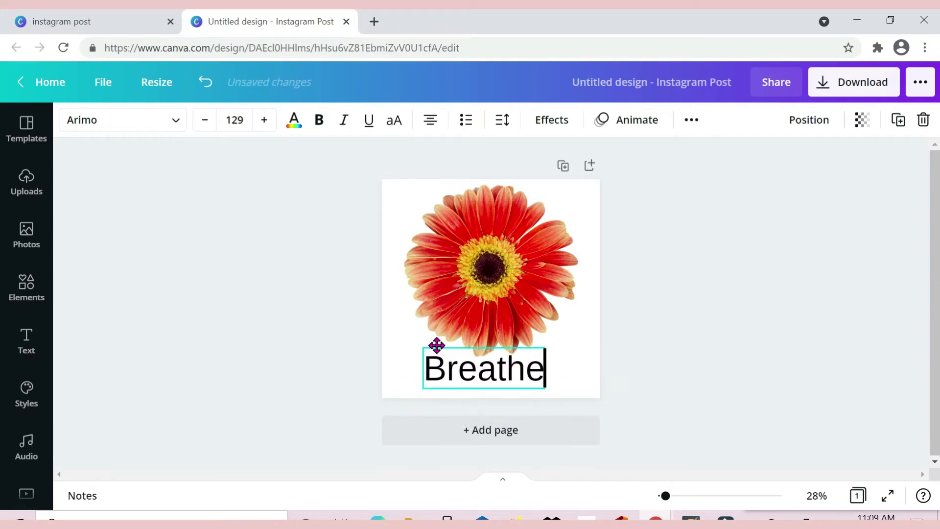
# Try out the recently used fonts on the "Breathe" text and set it in Anton, centred under the flower.
pyautogui.click(174, 120)
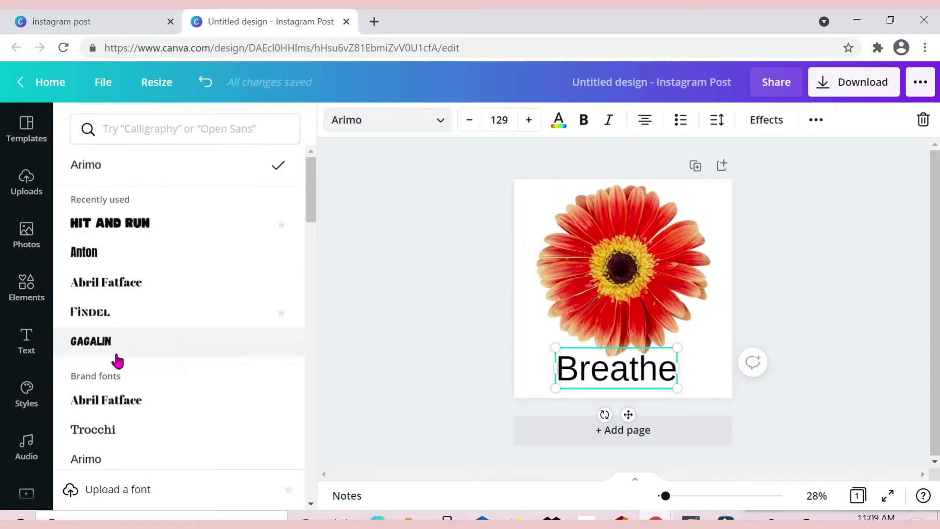
pyautogui.click(142, 222)
pyautogui.moveTo(693, 346); pyautogui.dragTo(668, 346)
pyautogui.click(98, 312)
pyautogui.click(93, 265)
pyautogui.click(711, 304)
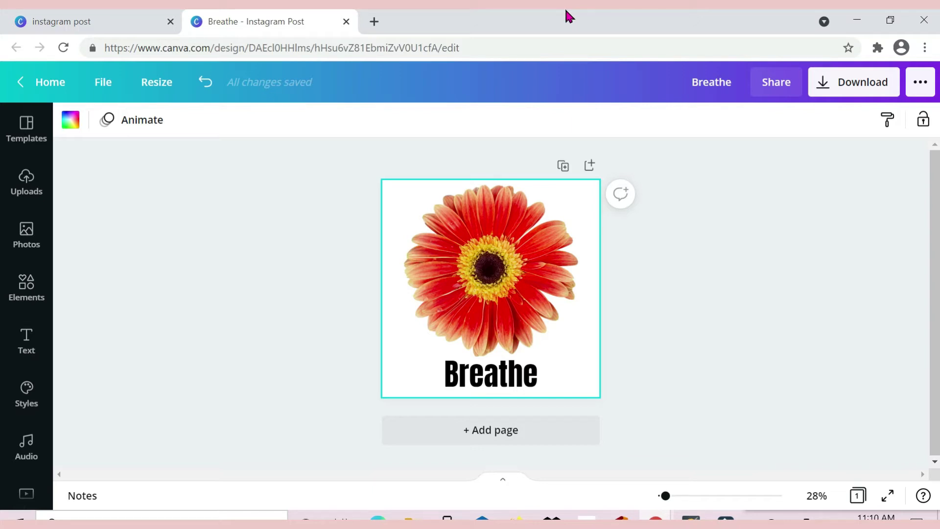
# Create a resized copy of the design in the Facebook Post format, 940 × 788 px, and compare it with the Instagram original.
pyautogui.click(587, 200)
pyautogui.click(153, 92)
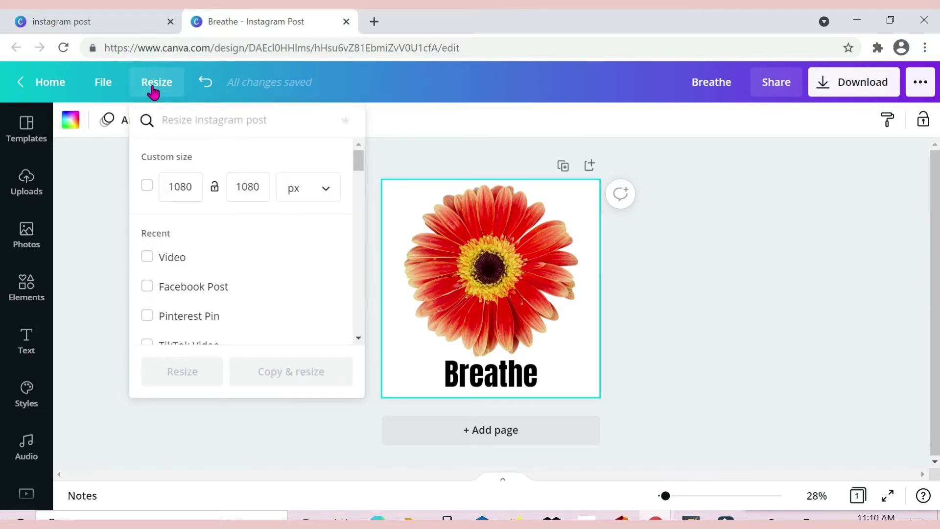
pyautogui.click(161, 120)
pyautogui.write('facebook')
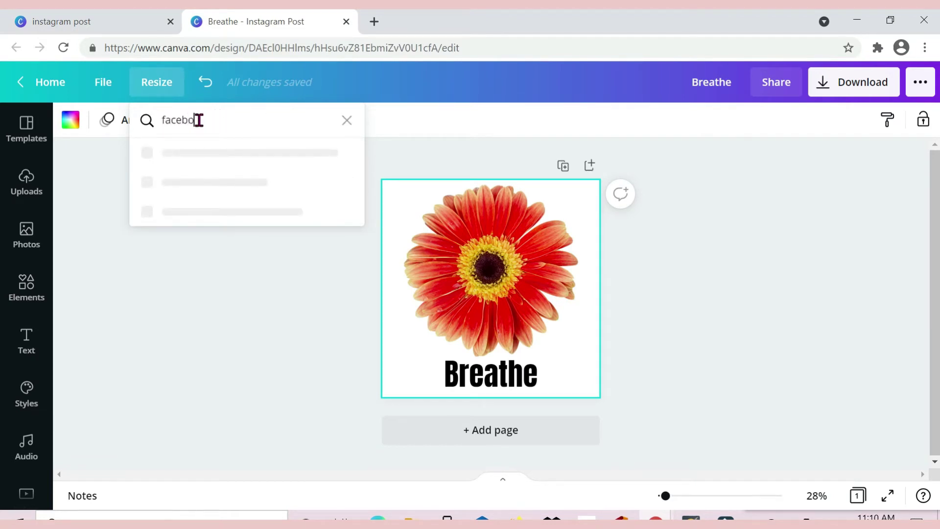
pyautogui.write(' post')
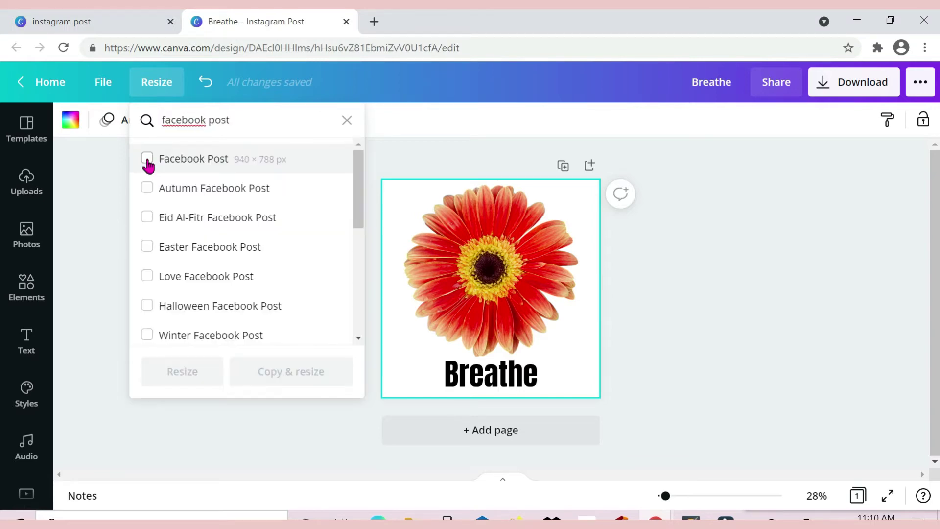
pyautogui.click(147, 159)
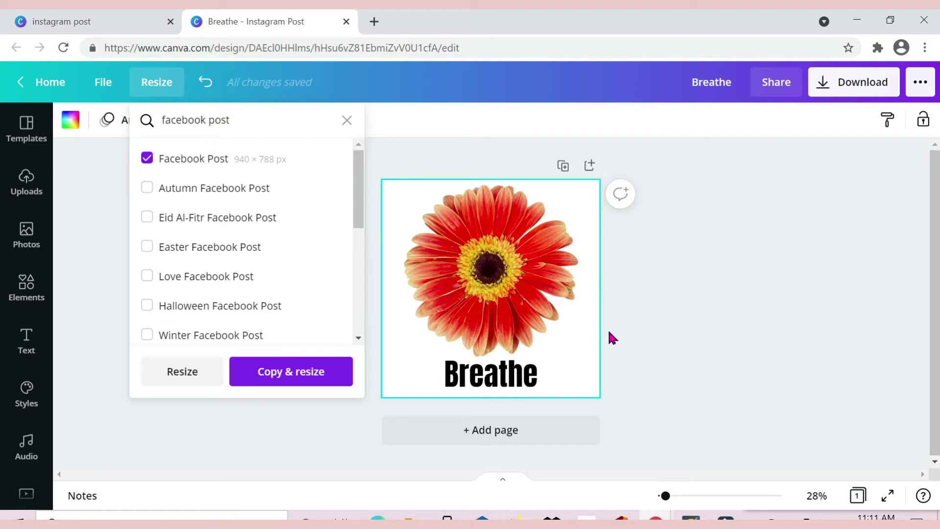
pyautogui.click(295, 378)
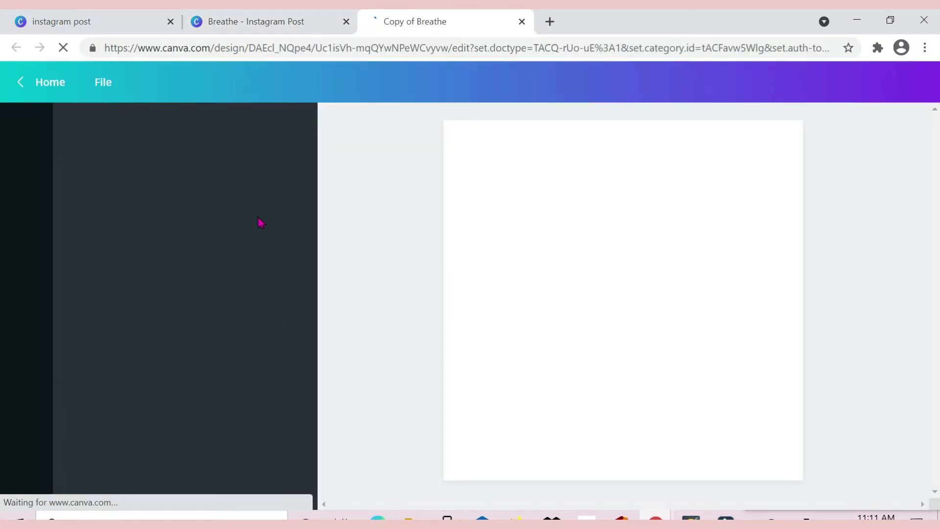
pyautogui.click(244, 21)
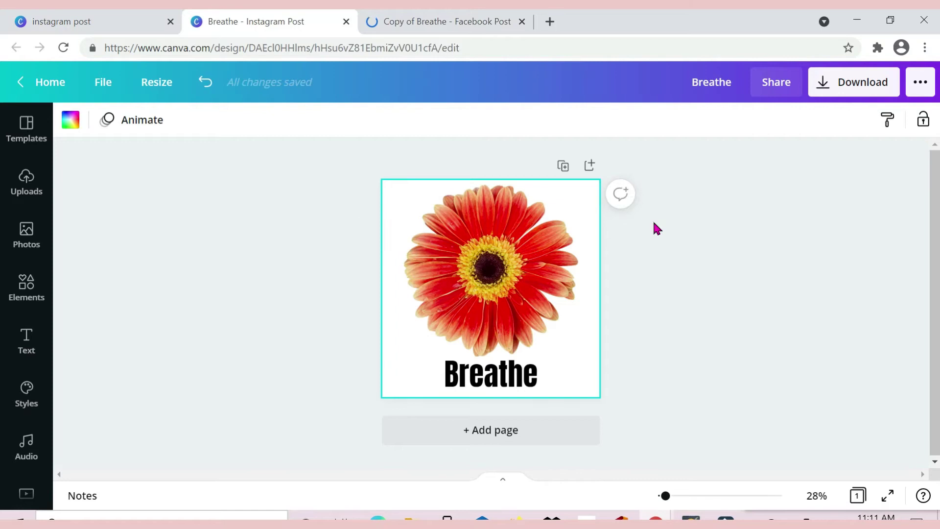
pyautogui.click(434, 20)
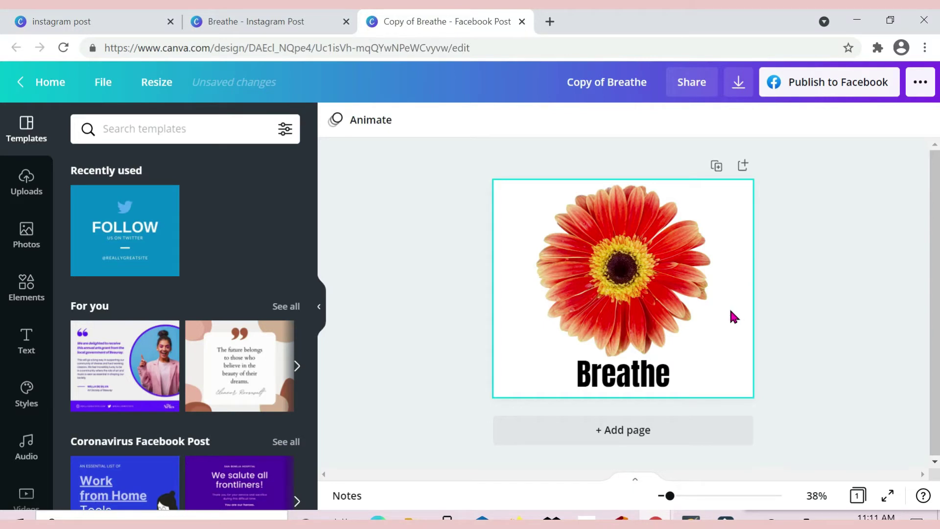
pyautogui.click(319, 307)
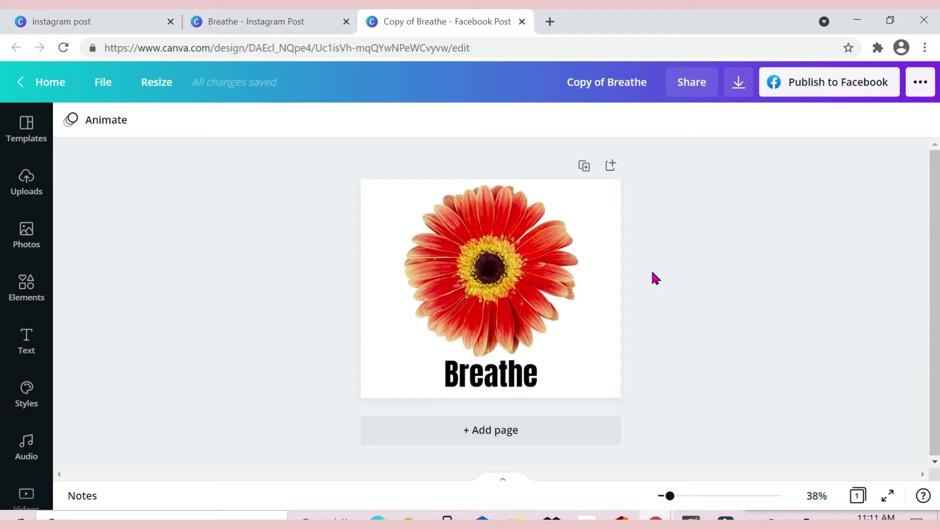
# Create a resized copy of the Facebook Post design in the Video format, 1920 × 1080 px.
pyautogui.click(163, 89)
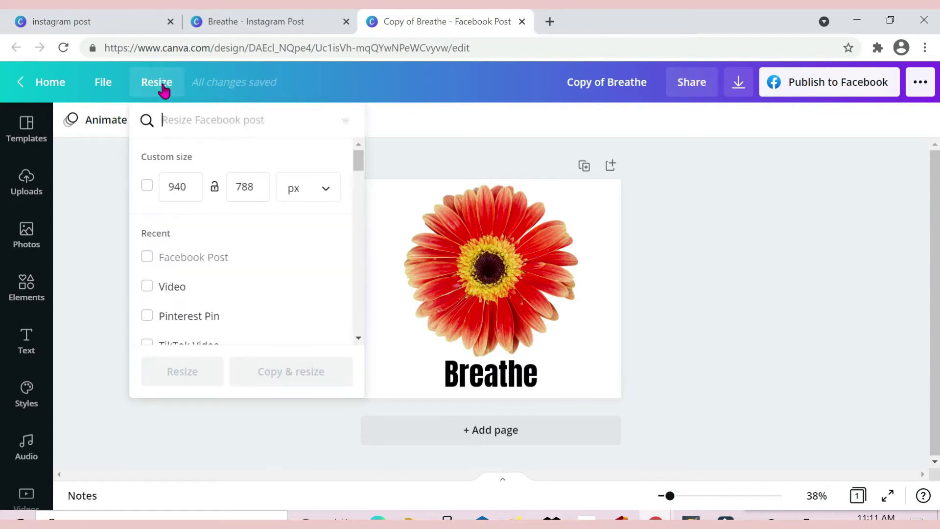
pyautogui.write('video')
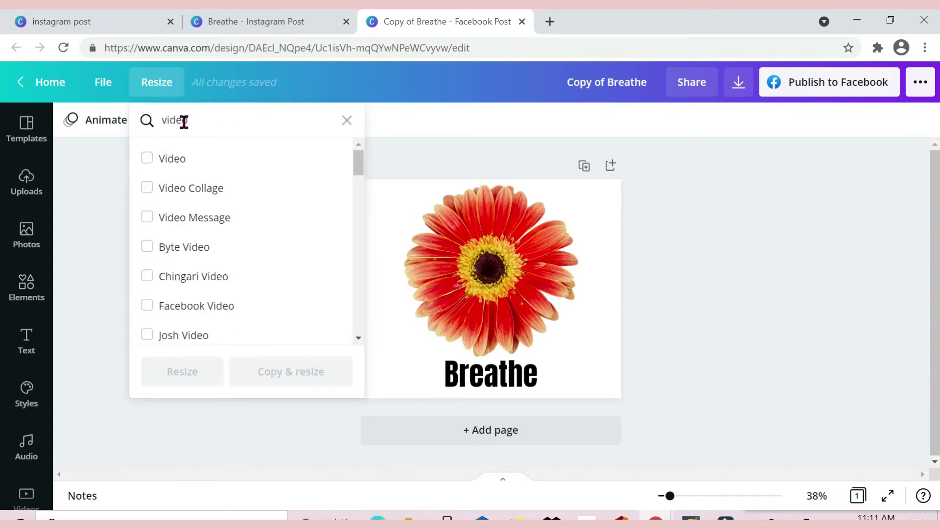
pyautogui.click(147, 159)
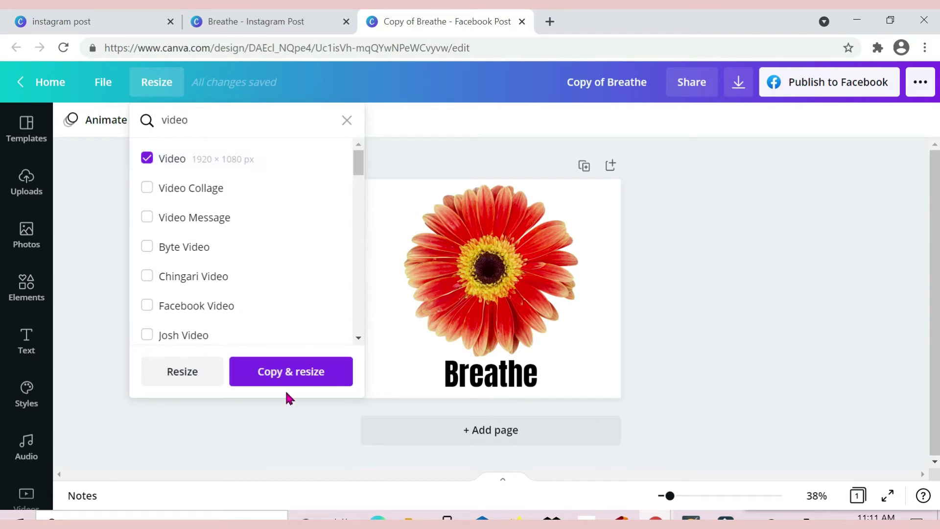
pyautogui.click(284, 373)
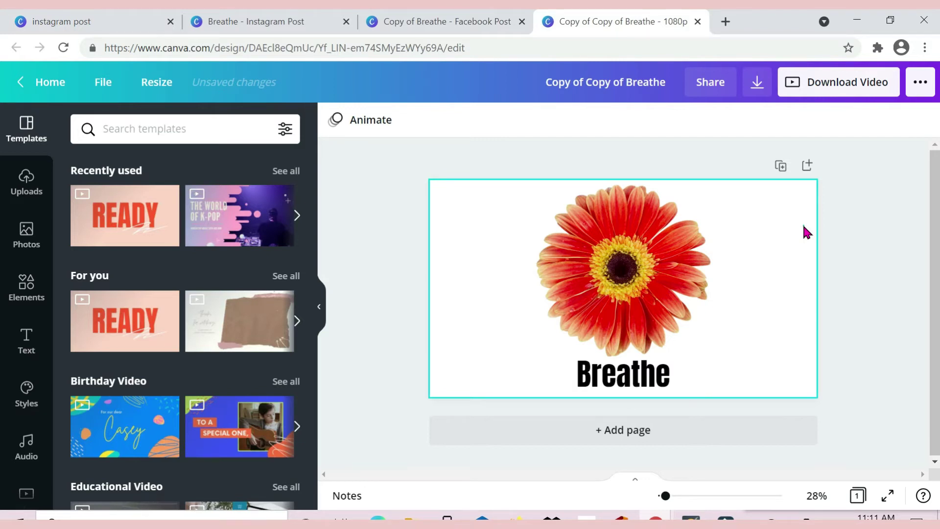
pyautogui.click(316, 309)
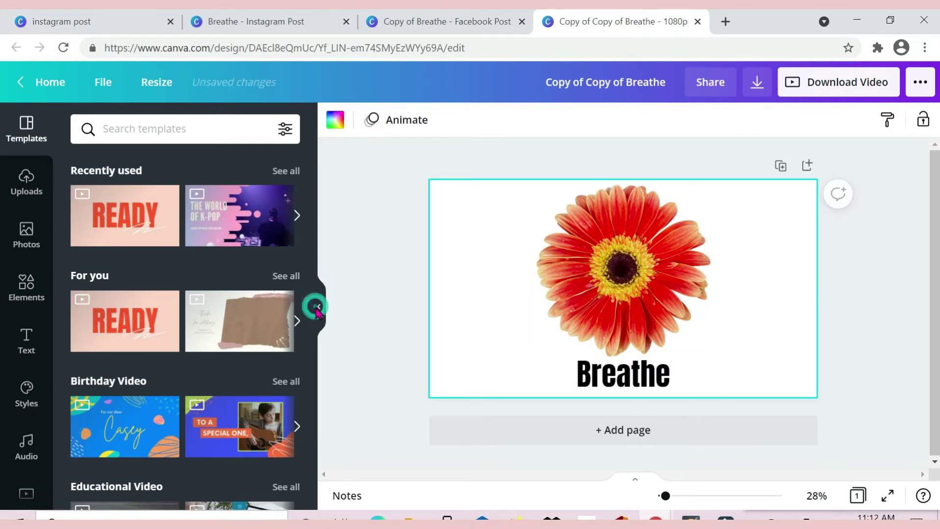
pyautogui.click(316, 309)
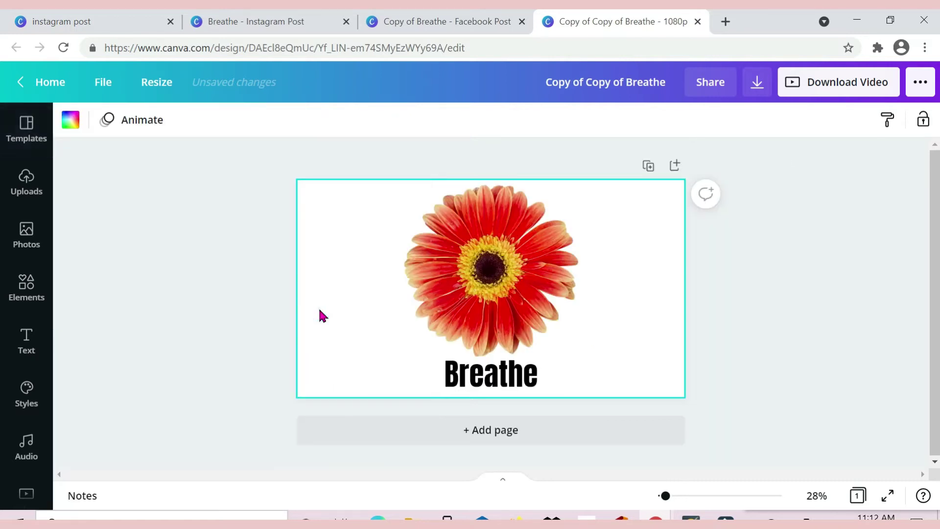
pyautogui.click(157, 83)
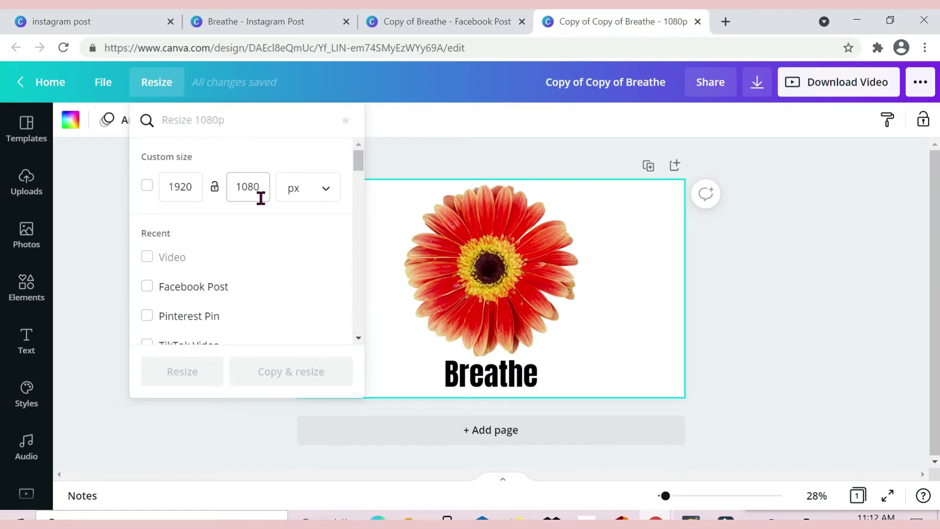
pyautogui.click(767, 291)
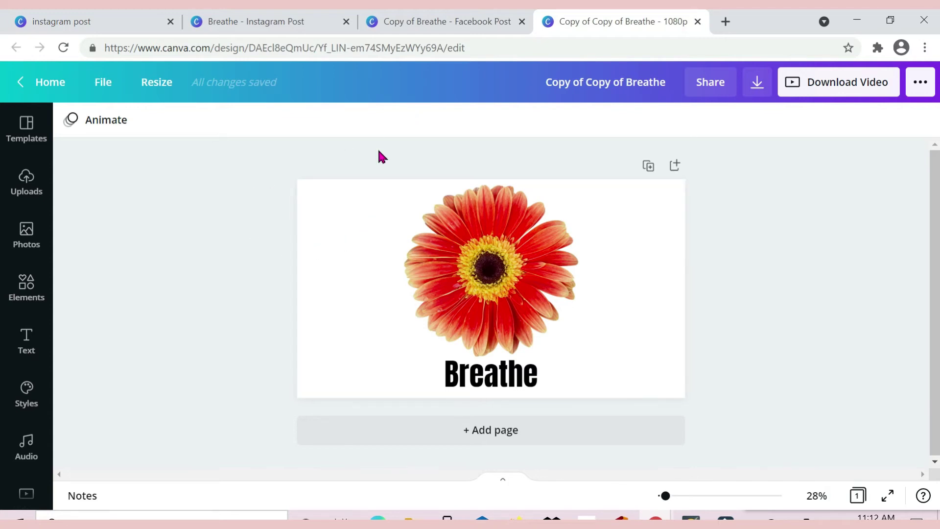
# Go back to the Facebook Post copy, apply the Photo Zoom page animation and preview it.
pyautogui.click(458, 21)
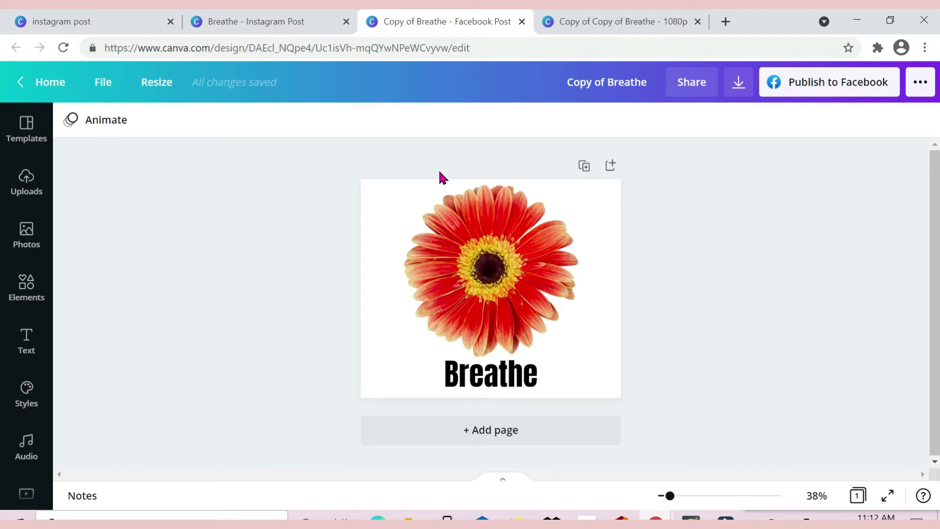
pyautogui.click(595, 196)
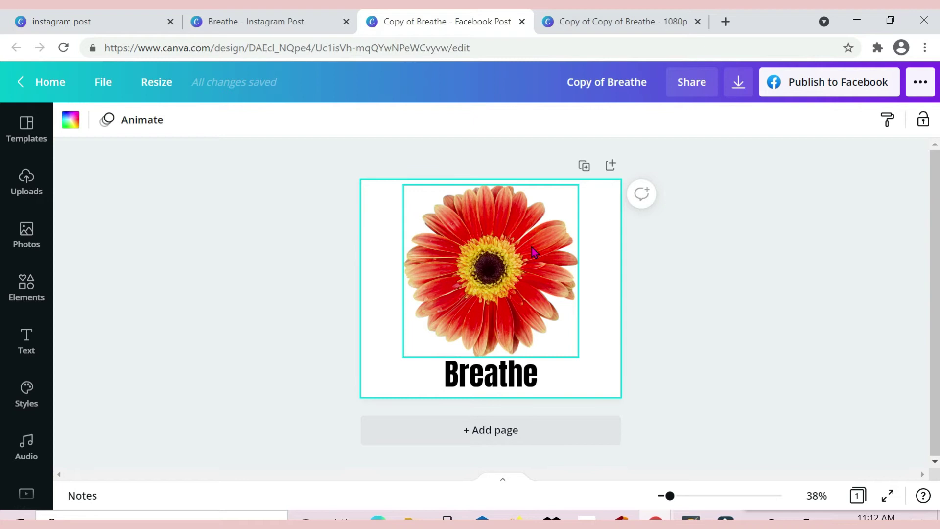
pyautogui.click(594, 225)
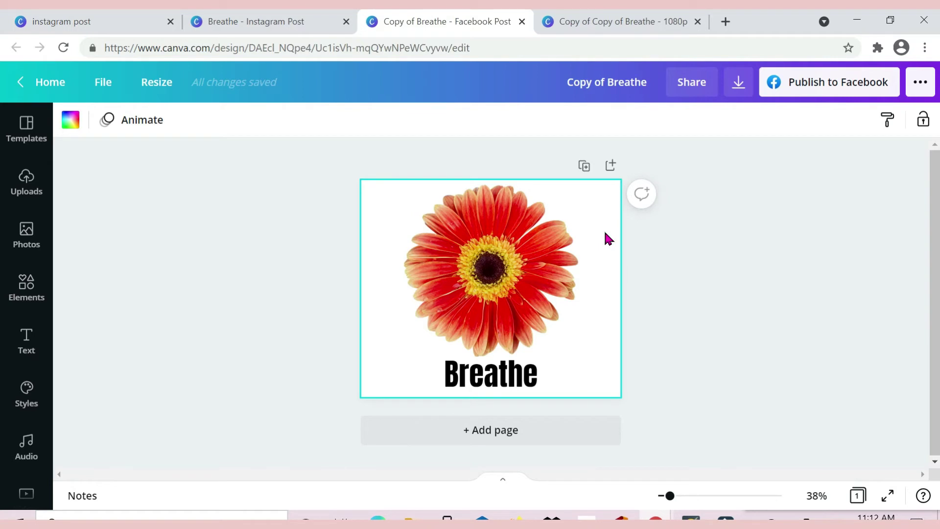
pyautogui.click(146, 134)
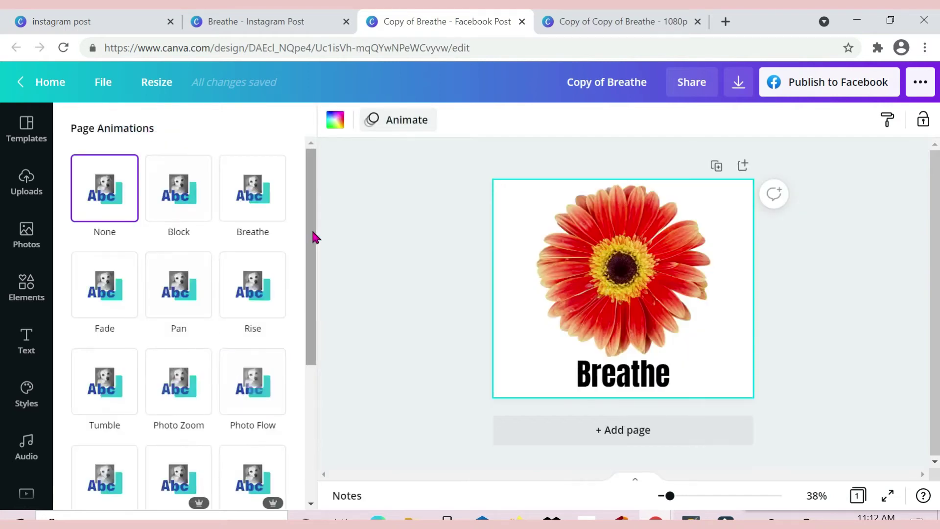
pyautogui.moveTo(307, 218); pyautogui.dragTo(306, 336)
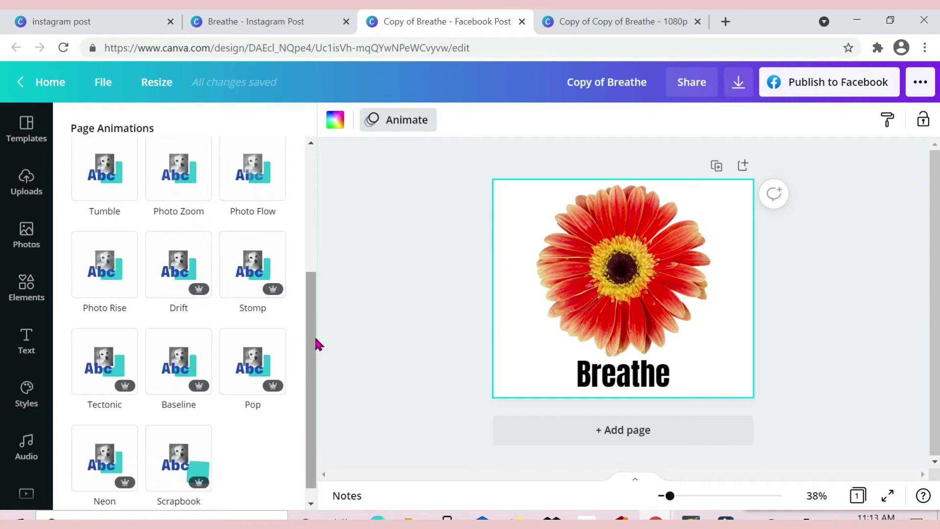
pyautogui.moveTo(317, 336); pyautogui.dragTo(316, 202)
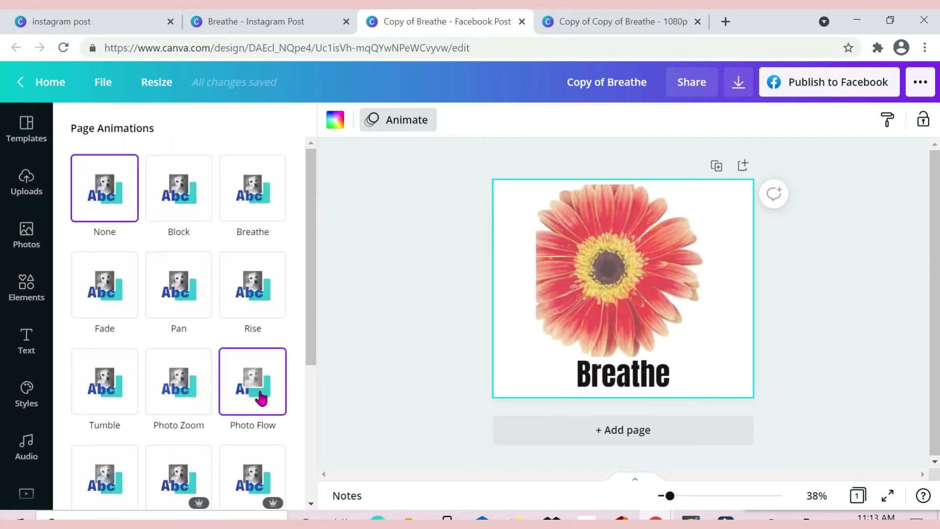
pyautogui.click(191, 406)
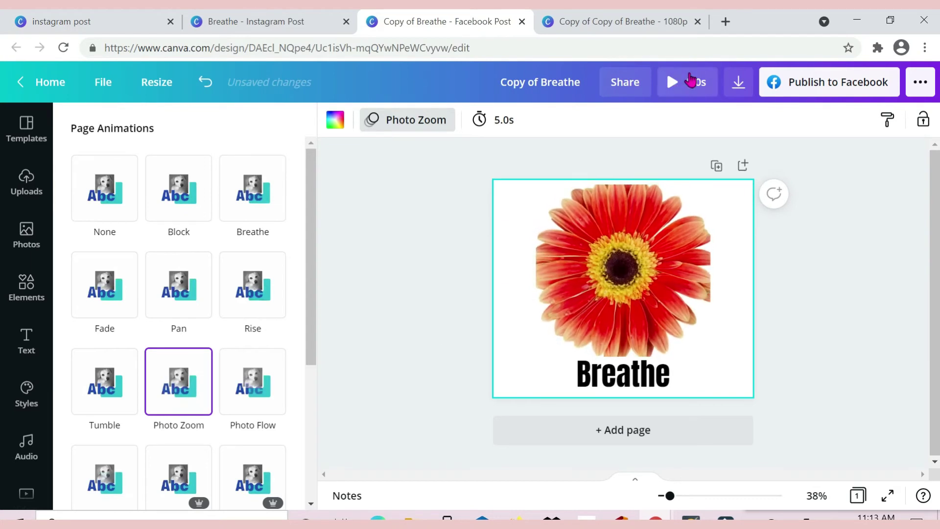
pyautogui.click(675, 82)
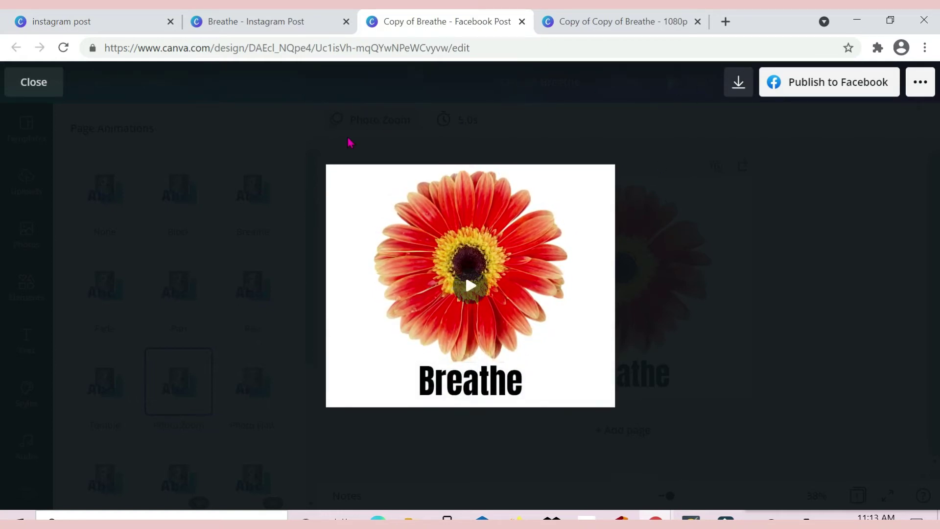
# Close the animation preview and look through the rest of the page animations, including the Pro ones.
pyautogui.click(30, 83)
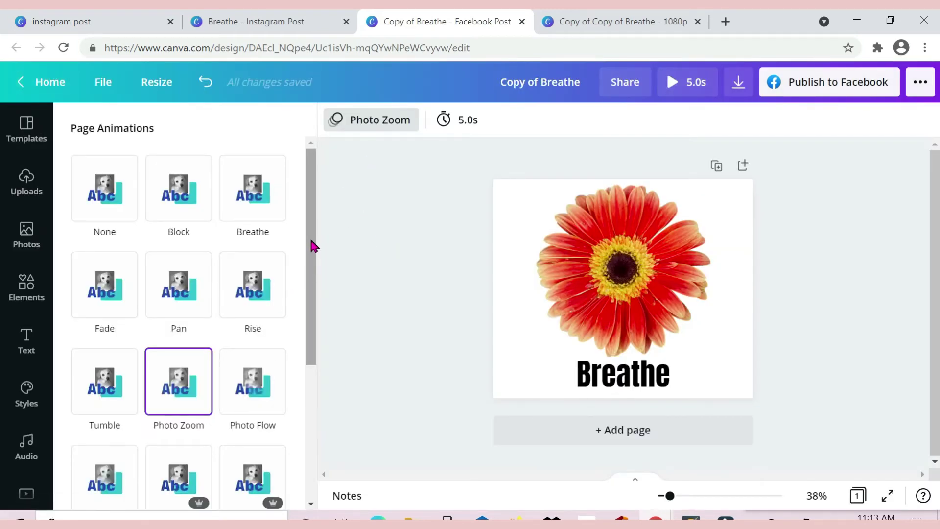
pyautogui.moveTo(313, 246); pyautogui.dragTo(303, 415)
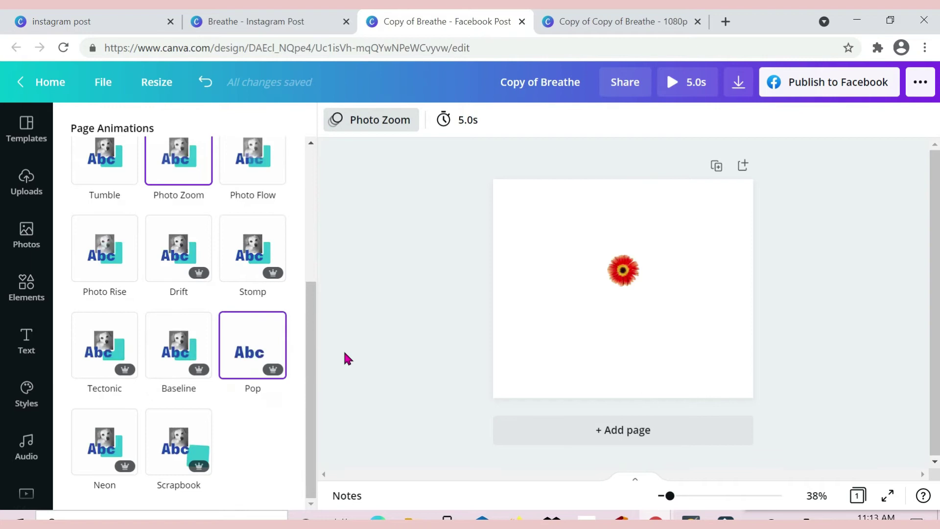
pyautogui.moveTo(315, 346); pyautogui.dragTo(336, 225)
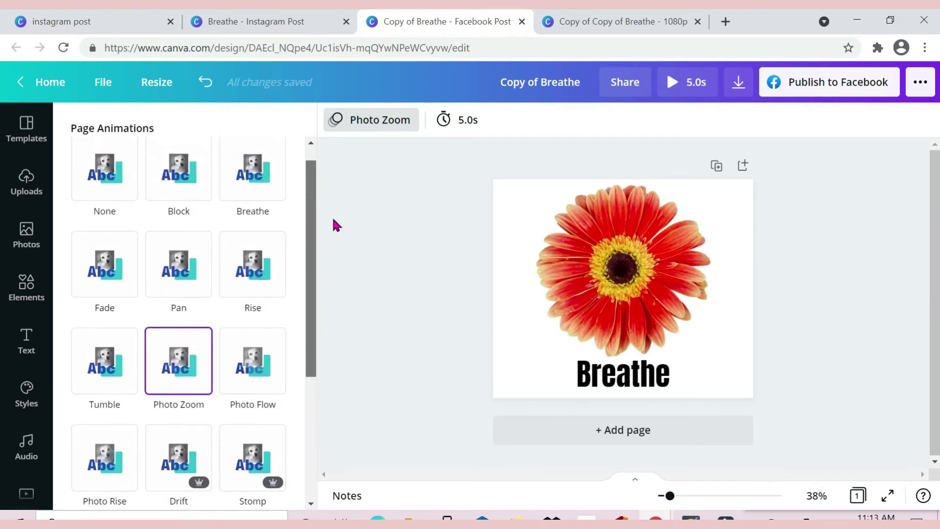
pyautogui.click(421, 280)
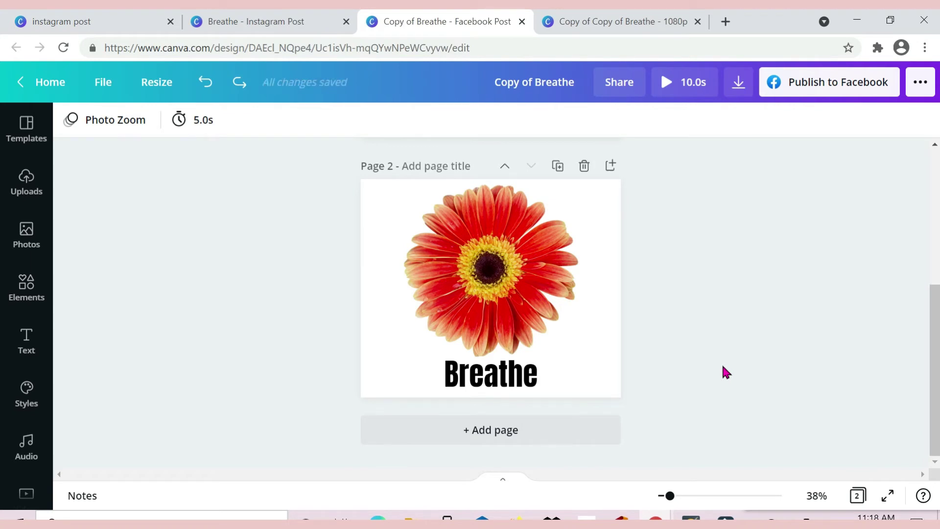
# Delete the "Breathe" text from page 2, shrink the flower slightly and centre it on the page.
pyautogui.click(517, 381)
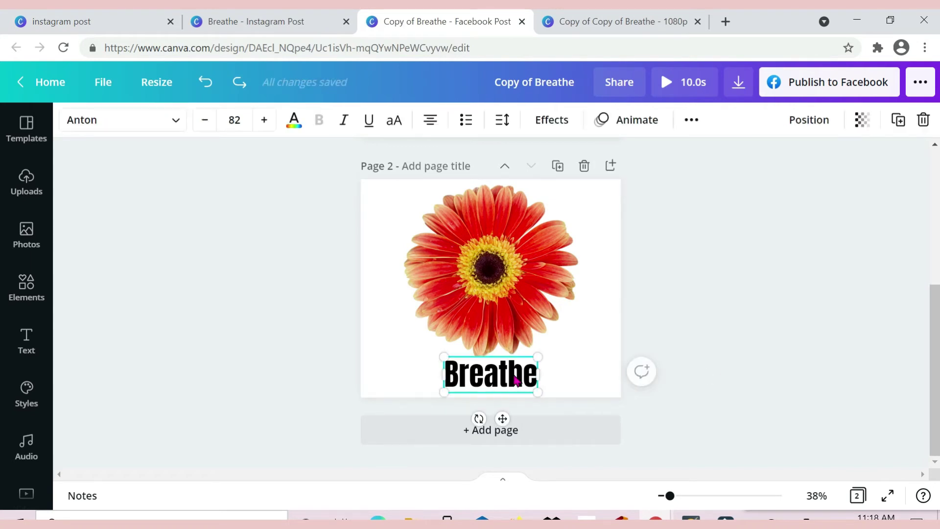
pyautogui.click(923, 120)
pyautogui.moveTo(462, 239)
pyautogui.mouseDown()
pyautogui.moveTo(457, 230)
pyautogui.moveTo(456, 242)
pyautogui.mouseUp()
pyautogui.moveTo(400, 197); pyautogui.dragTo(425, 217)
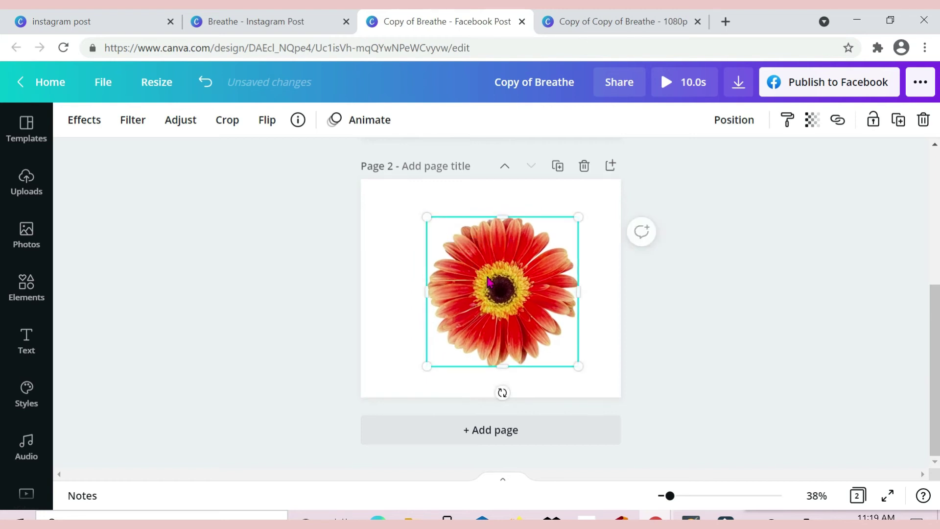
pyautogui.moveTo(483, 274); pyautogui.dragTo(501, 284)
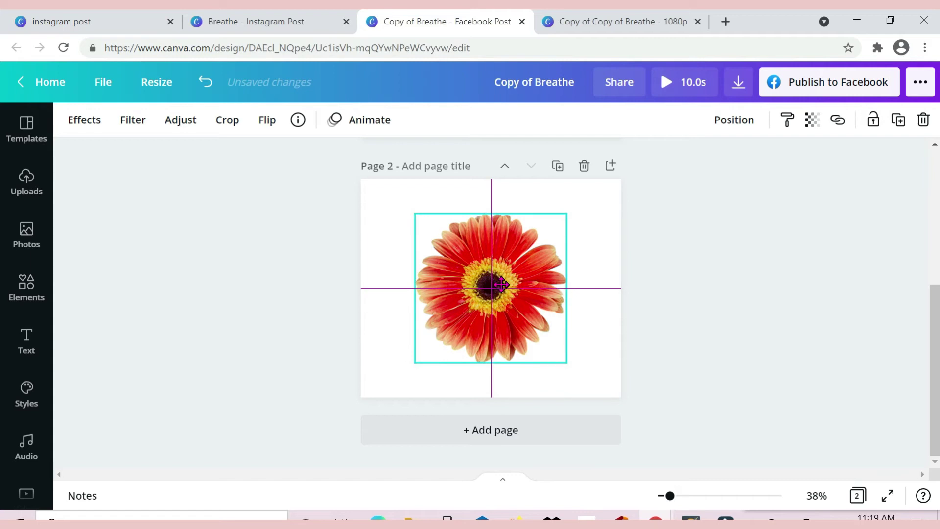
pyautogui.moveTo(502, 284); pyautogui.dragTo(503, 288)
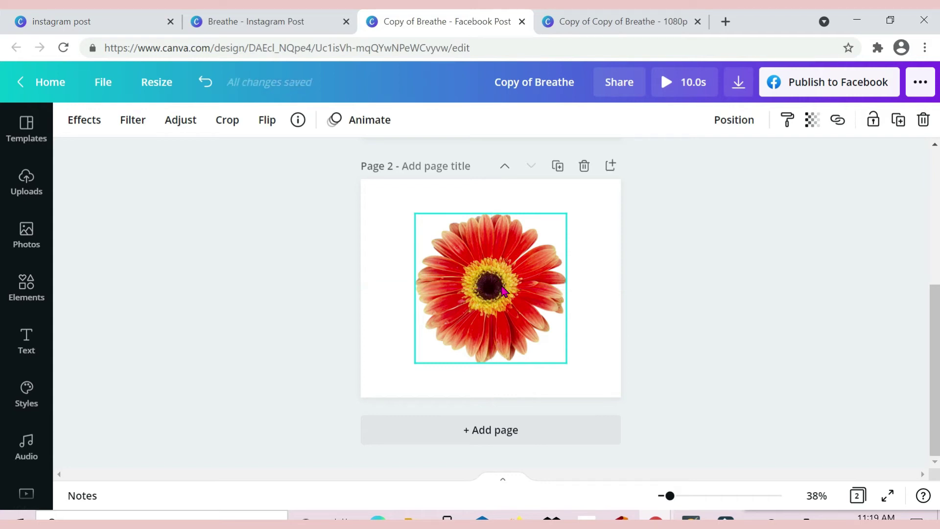
# Browse all the Smartmockups effects for the page 2 flower and apply the Frame 3 mockup from Frames & posters.
pyautogui.click(87, 125)
pyautogui.click(87, 125)
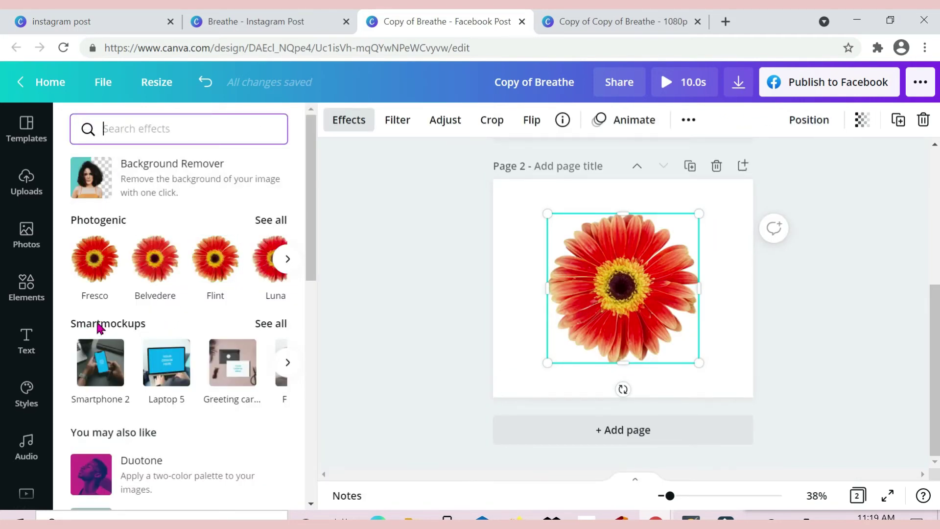
pyautogui.click(273, 324)
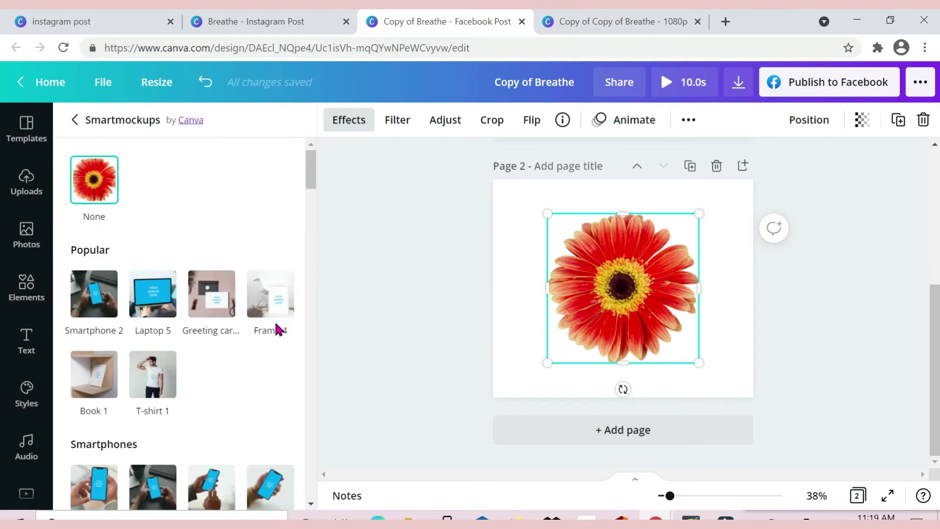
pyautogui.scroll(-3, 233, 368)
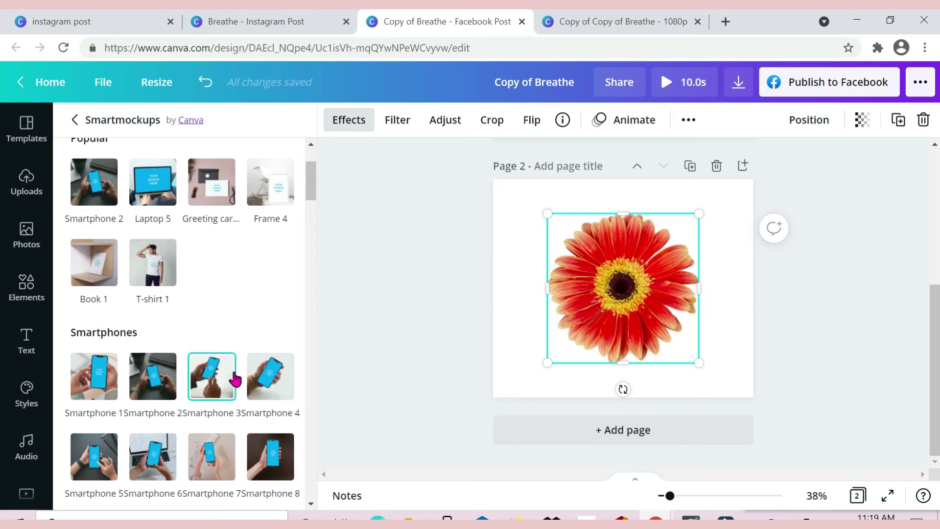
pyautogui.scroll(-10, 233, 377)
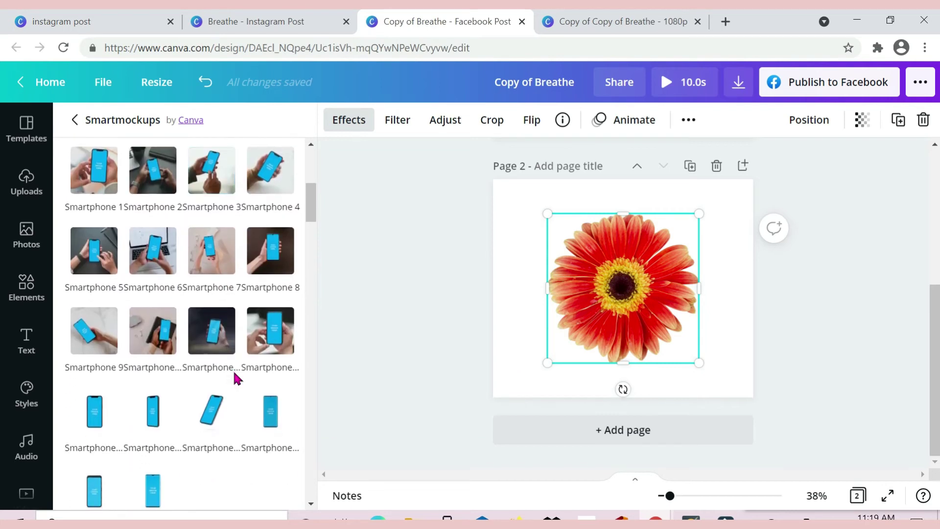
pyautogui.scroll(-10, 233, 369)
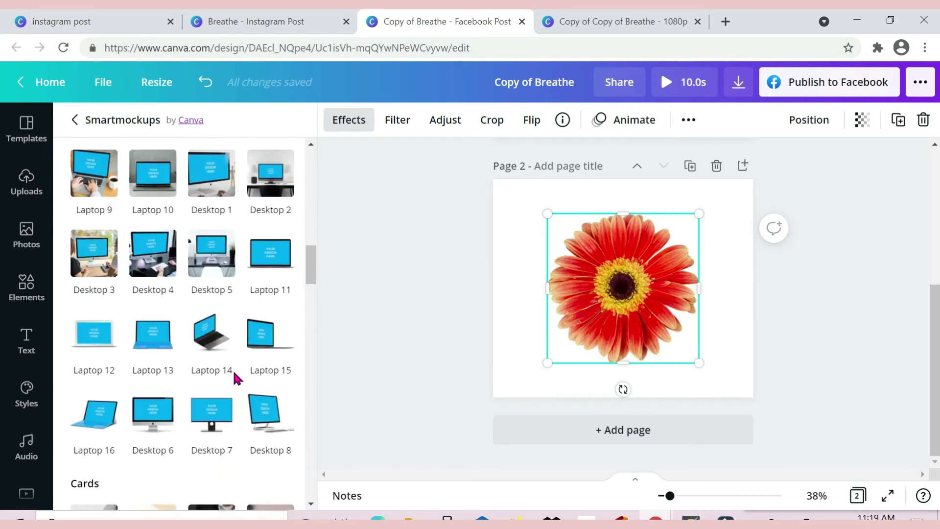
pyautogui.scroll(-12, 234, 377)
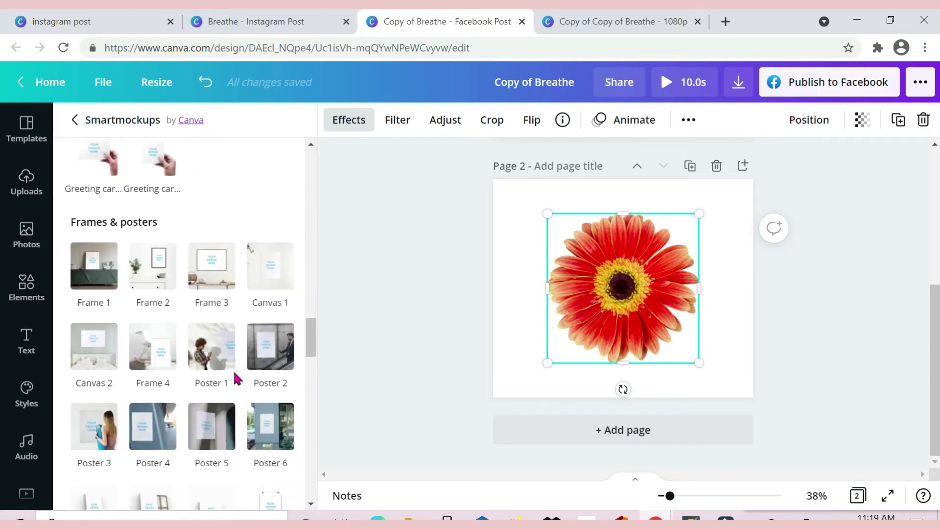
pyautogui.scroll(-8, 234, 377)
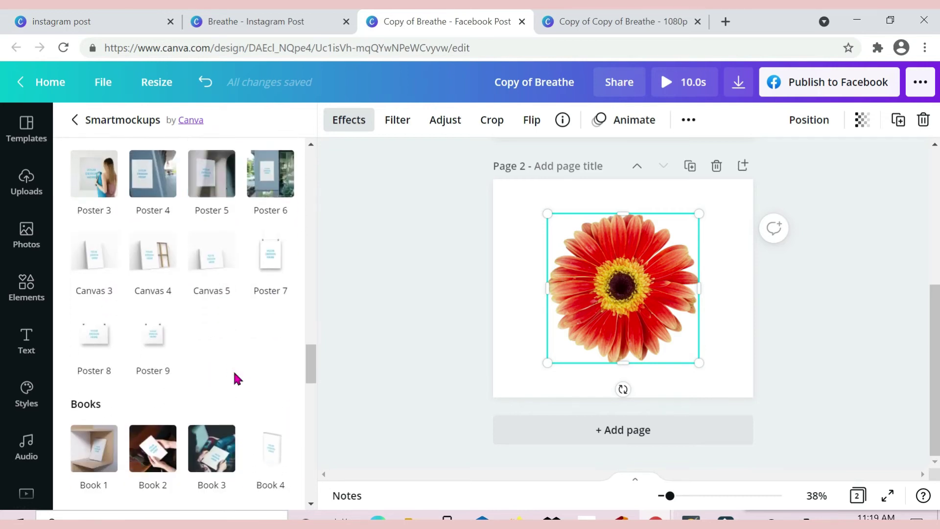
pyautogui.scroll(-12, 234, 379)
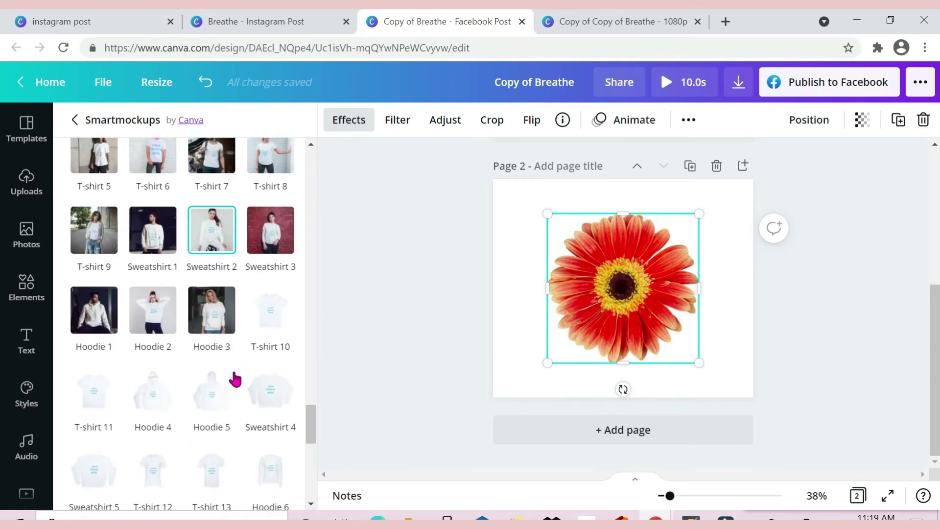
pyautogui.scroll(-7, 235, 378)
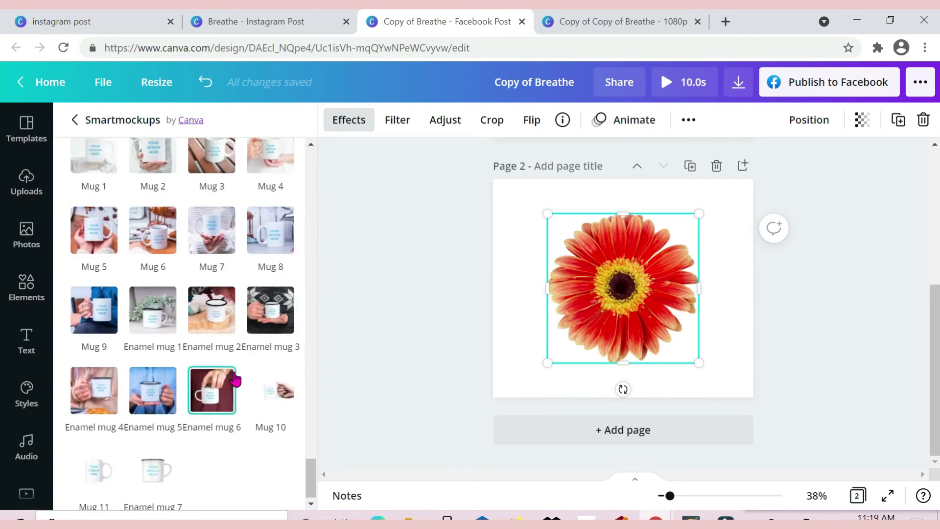
pyautogui.scroll(18, 234, 378)
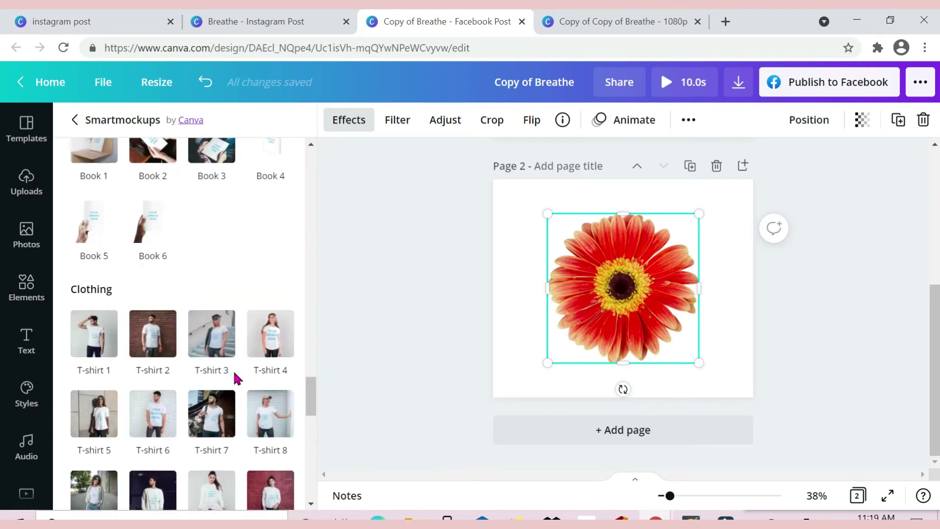
pyautogui.scroll(10, 234, 378)
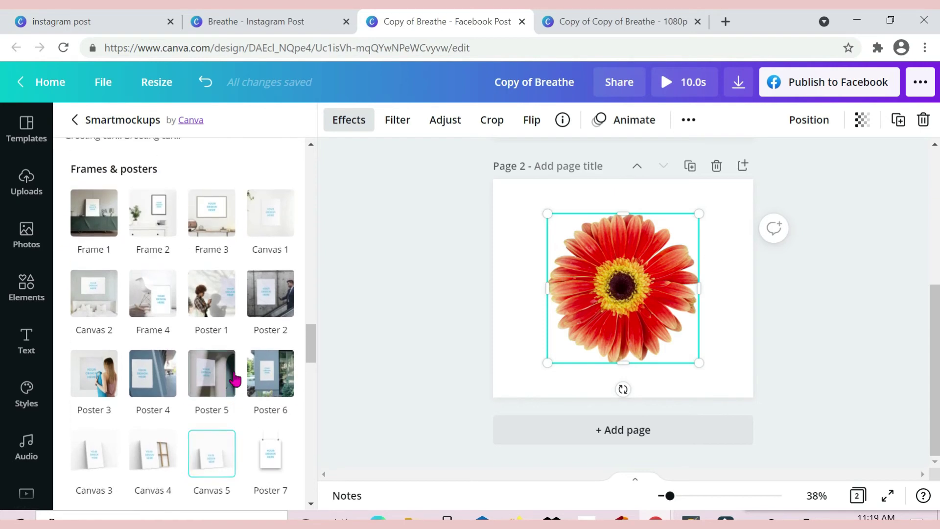
pyautogui.scroll(1, 234, 380)
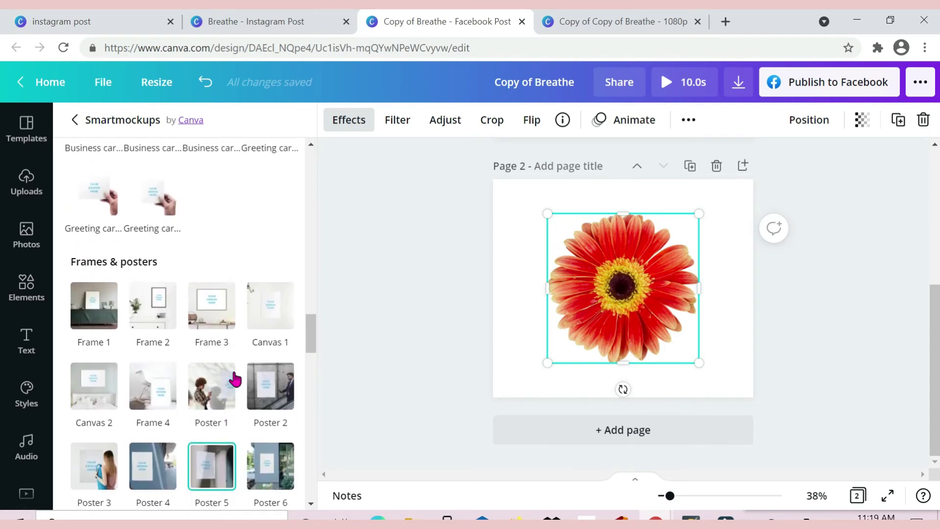
pyautogui.click(215, 321)
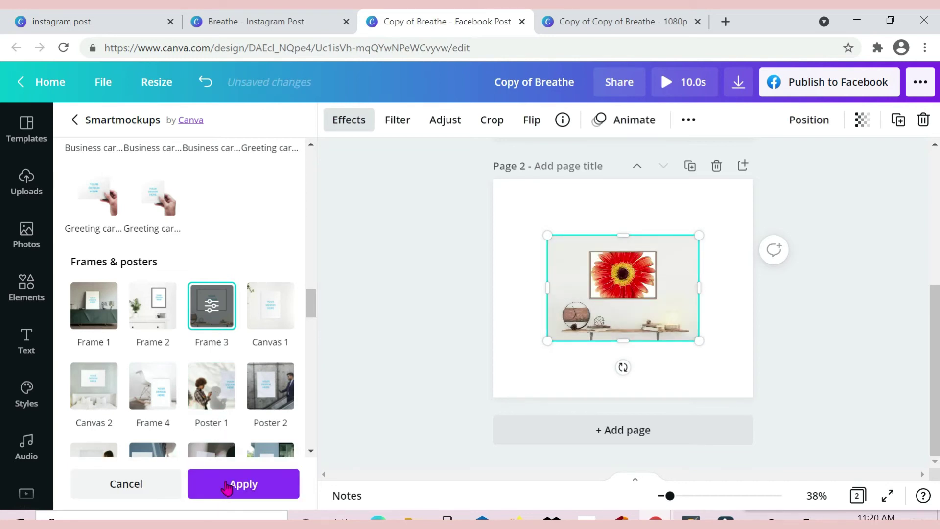
pyautogui.click(242, 491)
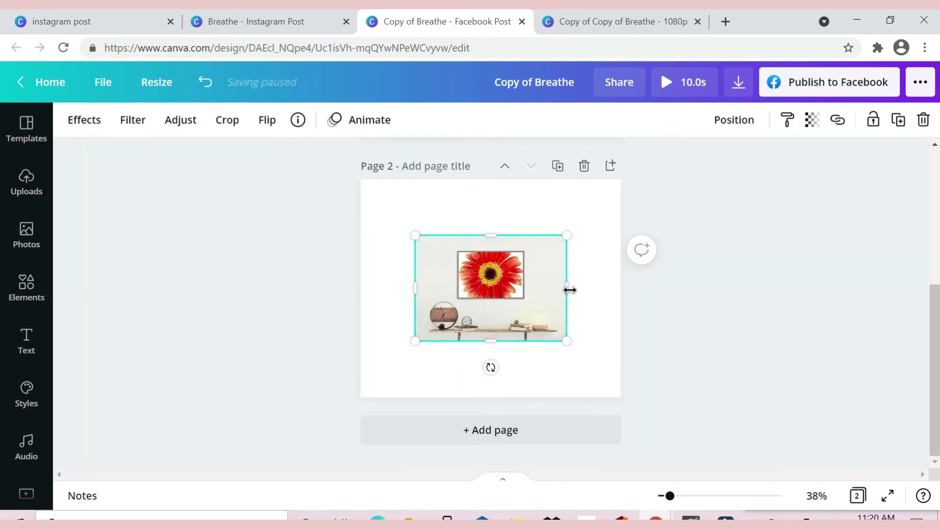
# Enlarge the framed flower mockup until it fills page 2, extending slightly past both side edges.
pyautogui.moveTo(569, 290); pyautogui.dragTo(585, 288)
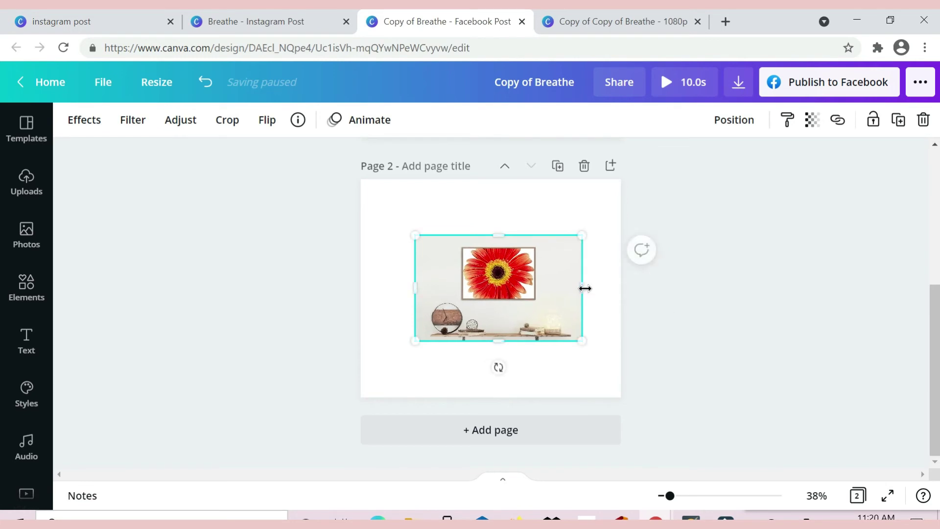
pyautogui.moveTo(414, 286); pyautogui.dragTo(398, 284)
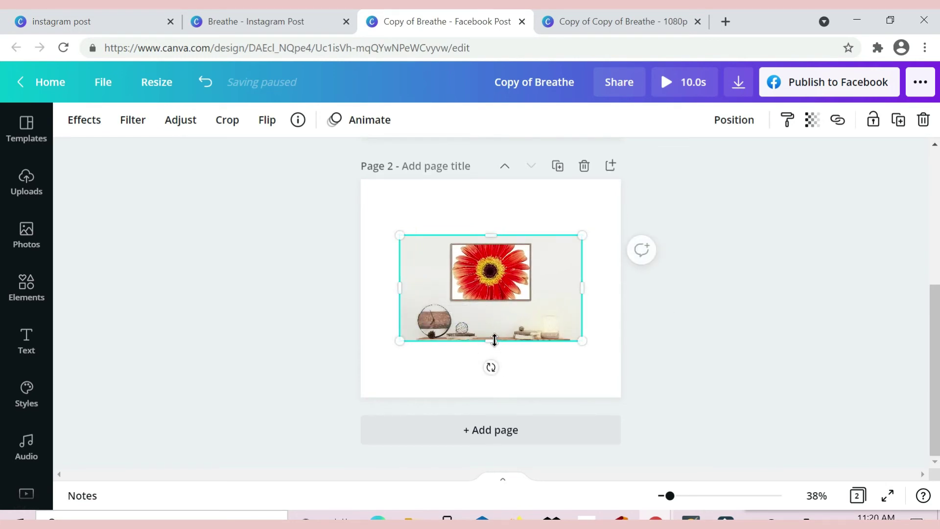
pyautogui.moveTo(493, 340); pyautogui.dragTo(497, 375)
pyautogui.moveTo(397, 305); pyautogui.dragTo(370, 304)
pyautogui.moveTo(583, 305); pyautogui.dragTo(611, 302)
pyautogui.moveTo(491, 235); pyautogui.dragTo(487, 179)
pyautogui.moveTo(491, 376); pyautogui.dragTo(492, 397)
pyautogui.moveTo(370, 289); pyautogui.dragTo(336, 289)
pyautogui.moveTo(612, 289); pyautogui.dragTo(650, 289)
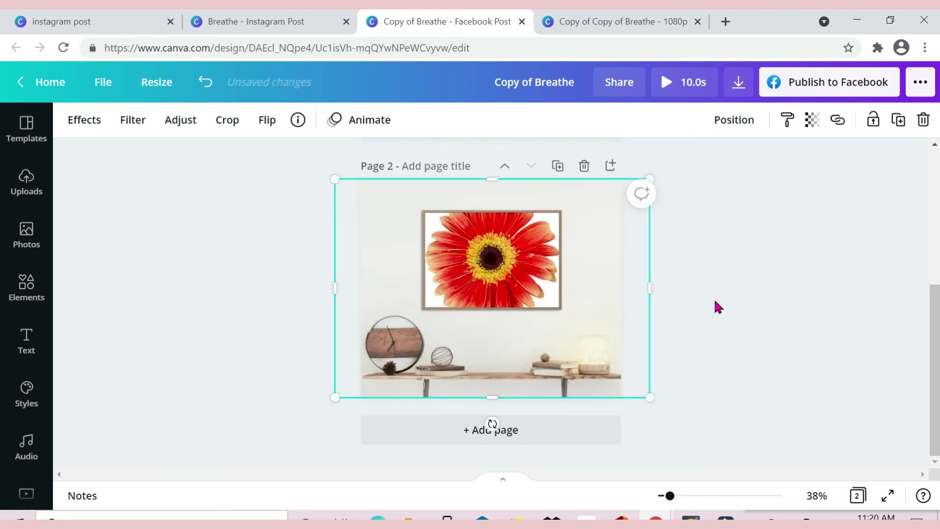
pyautogui.click(718, 307)
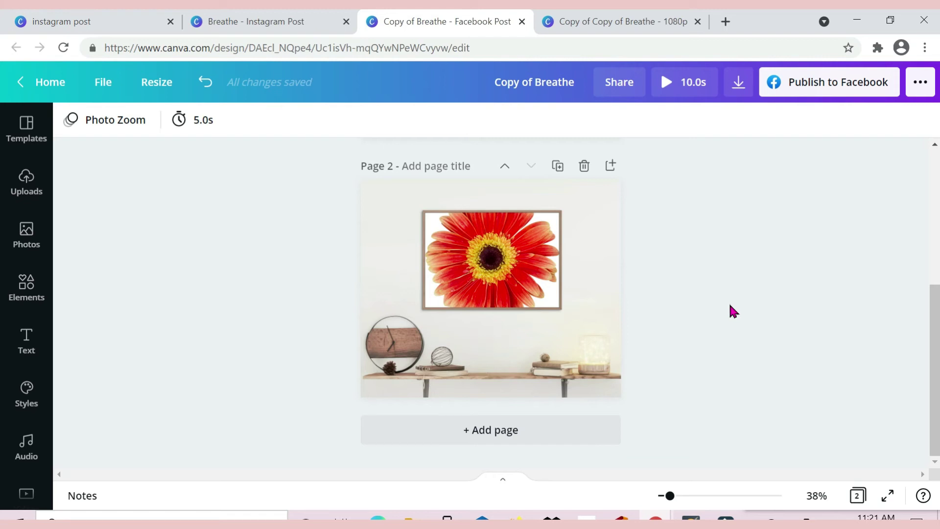
# Add a third page and fill its background with the recently used photo of the woman in the lavender field.
pyautogui.click(507, 437)
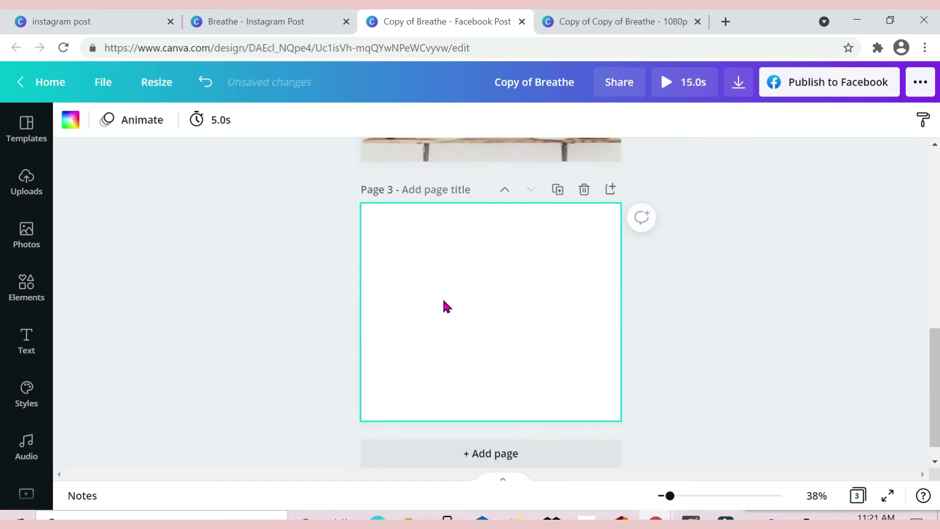
pyautogui.click(28, 242)
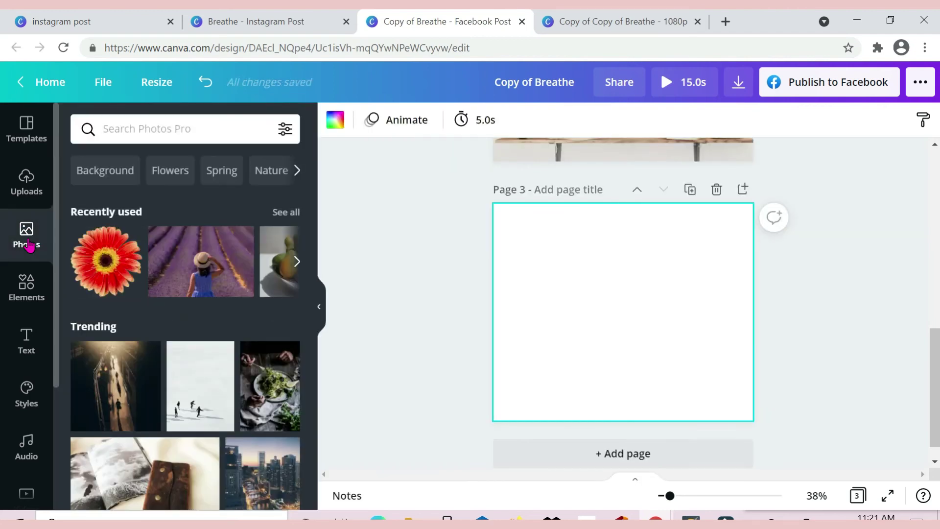
pyautogui.click(194, 243)
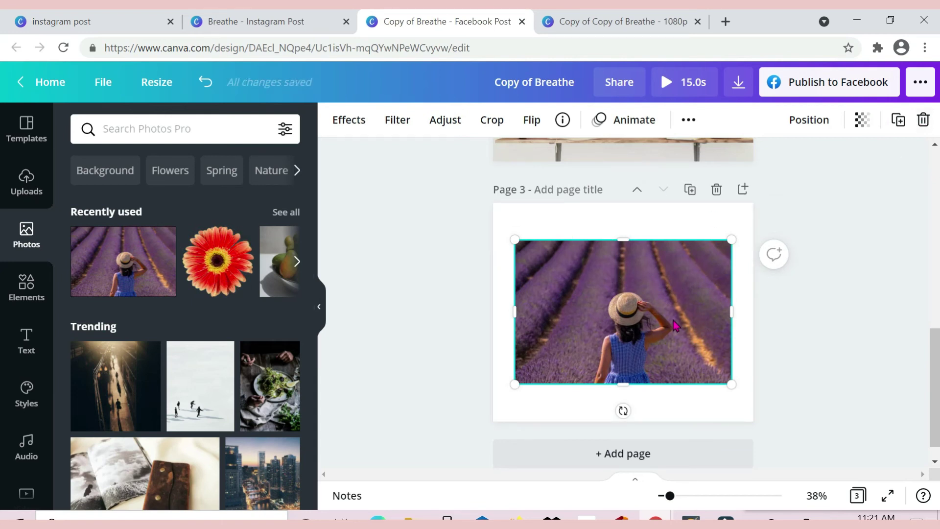
pyautogui.click(923, 121)
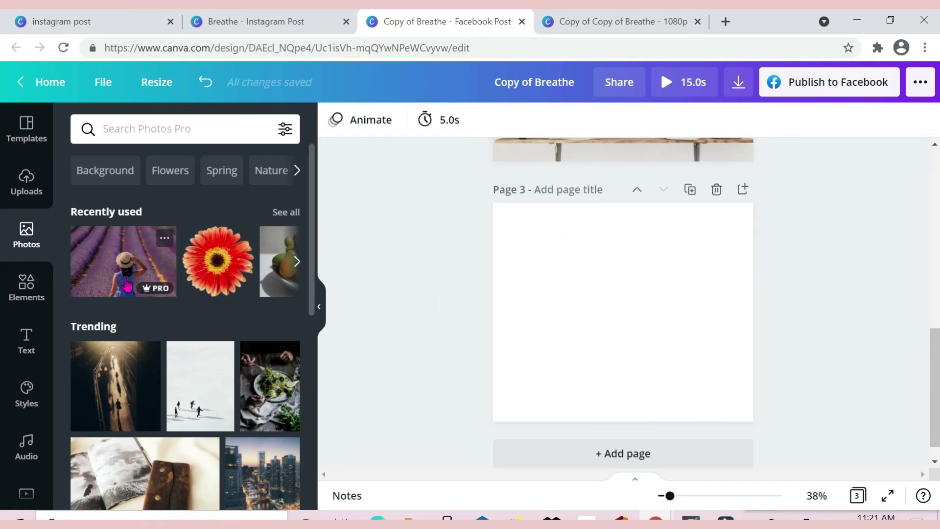
pyautogui.moveTo(129, 253); pyautogui.dragTo(533, 265)
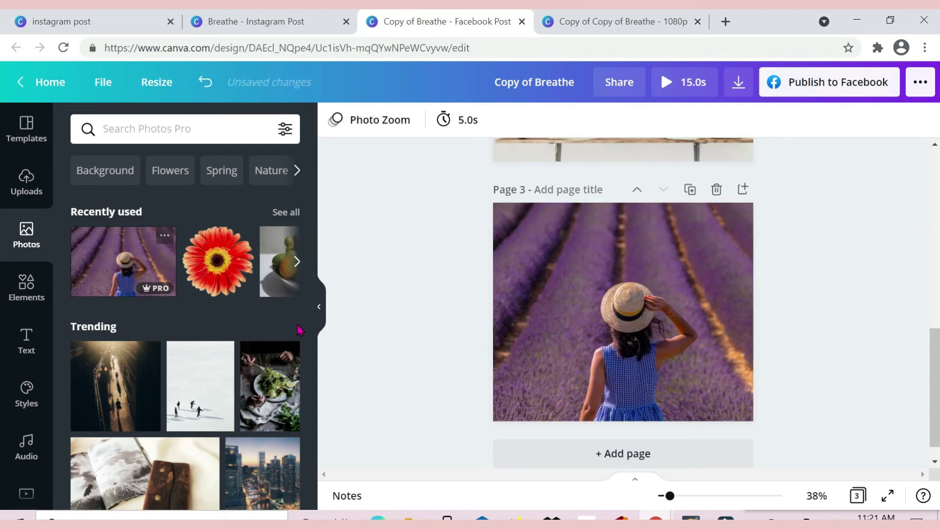
pyautogui.click(320, 306)
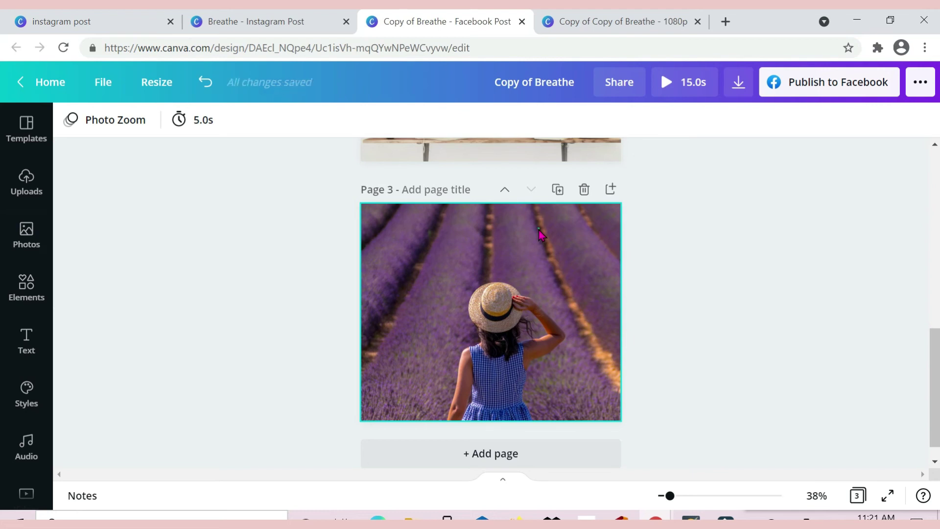
# Remove the lavender field background from the page 3 photo with Background Remover, keeping only the woman in the straw hat.
pyautogui.click(539, 230)
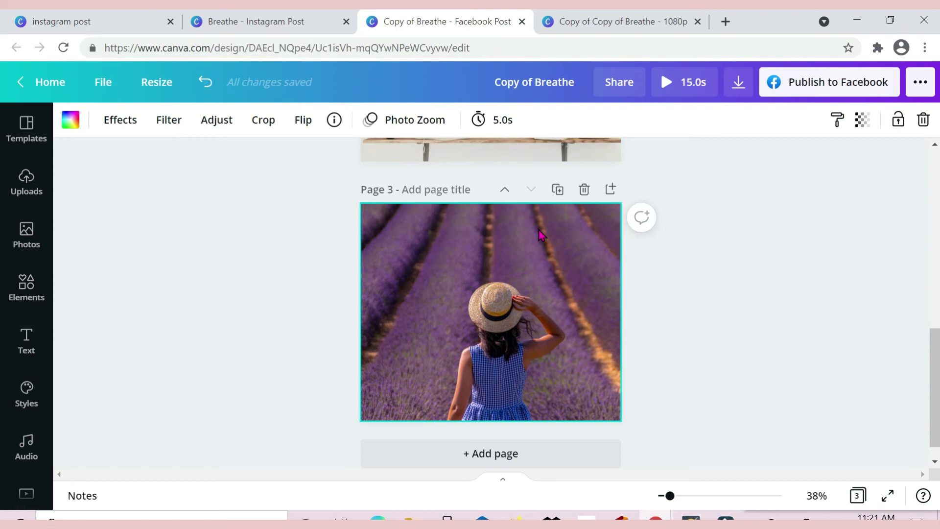
pyautogui.click(539, 231)
pyautogui.click(128, 122)
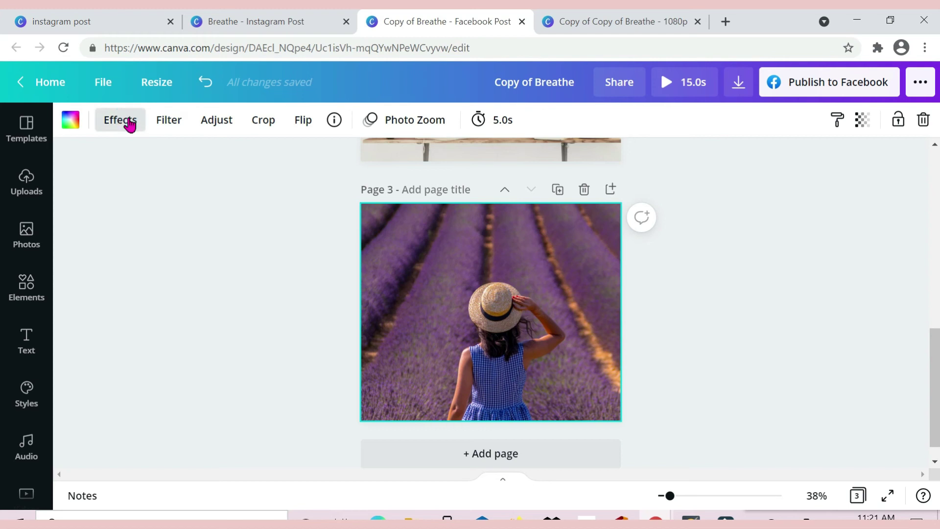
pyautogui.click(127, 121)
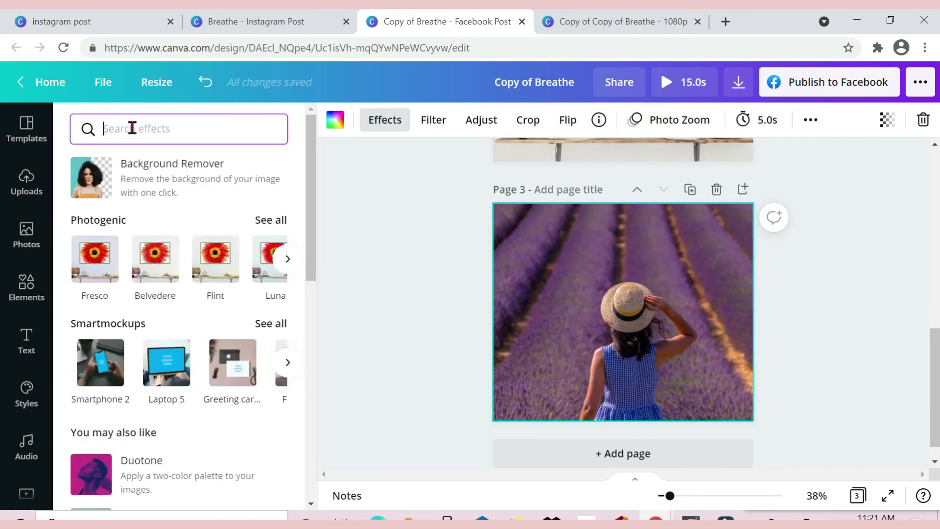
pyautogui.click(157, 173)
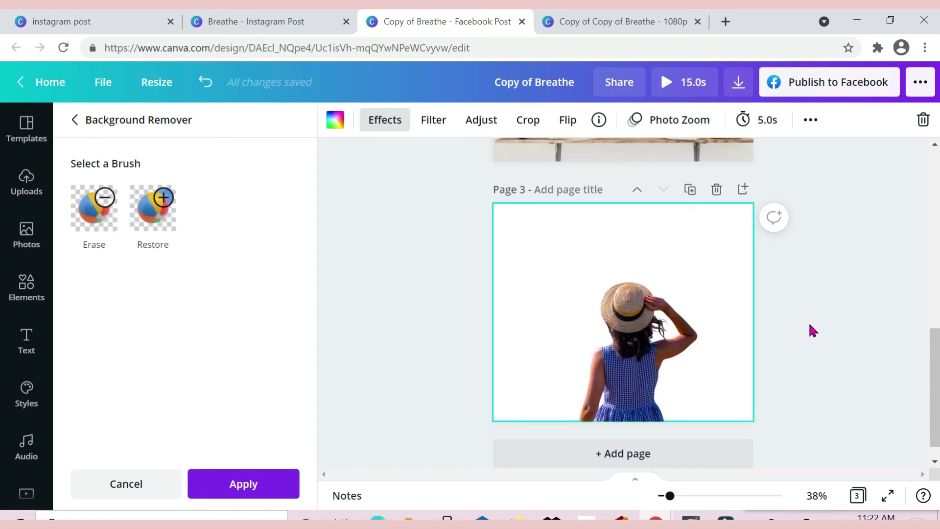
pyautogui.click(239, 490)
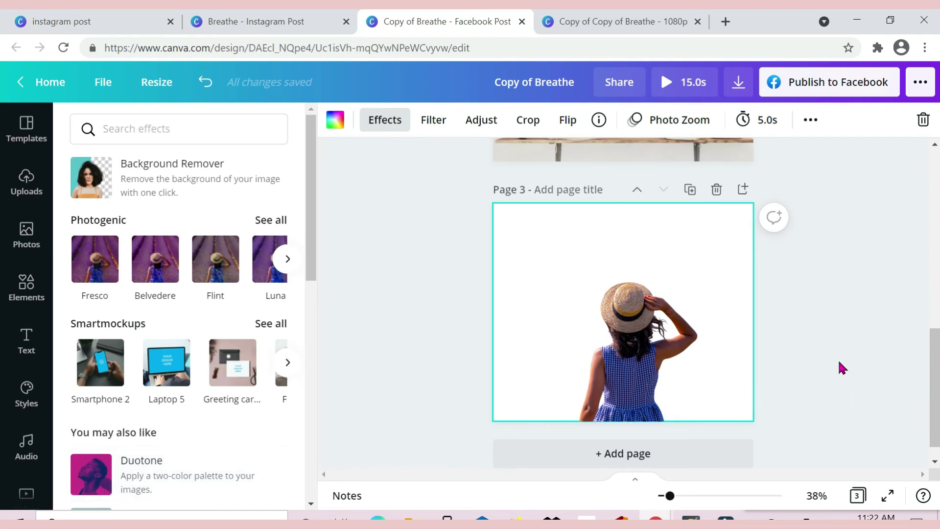
pyautogui.press('Escape')
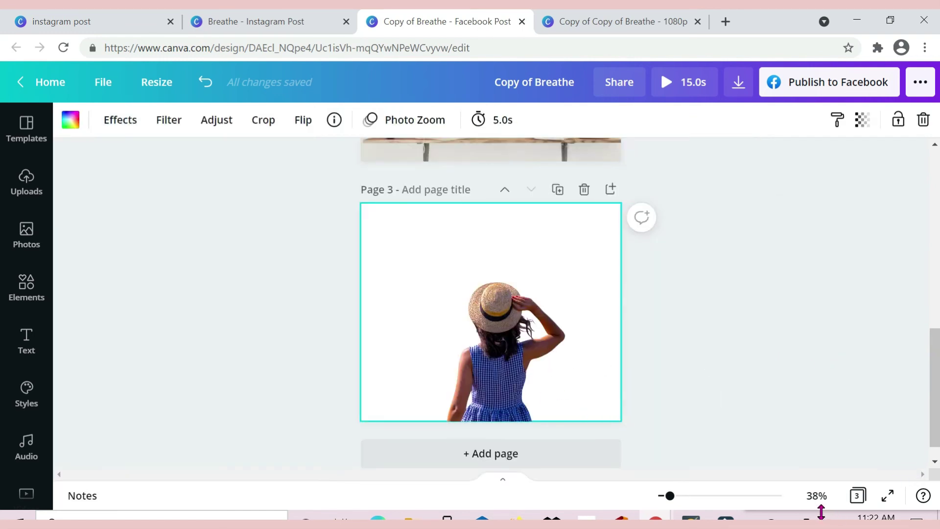
# Review all three pages of the Facebook post: the "Breathe" flower, the framed flower mockup and the woman's cut-out.
pyautogui.moveTo(670, 496)
pyautogui.mouseDown()
pyautogui.moveTo(696, 501)
pyautogui.moveTo(666, 496)
pyautogui.mouseUp()
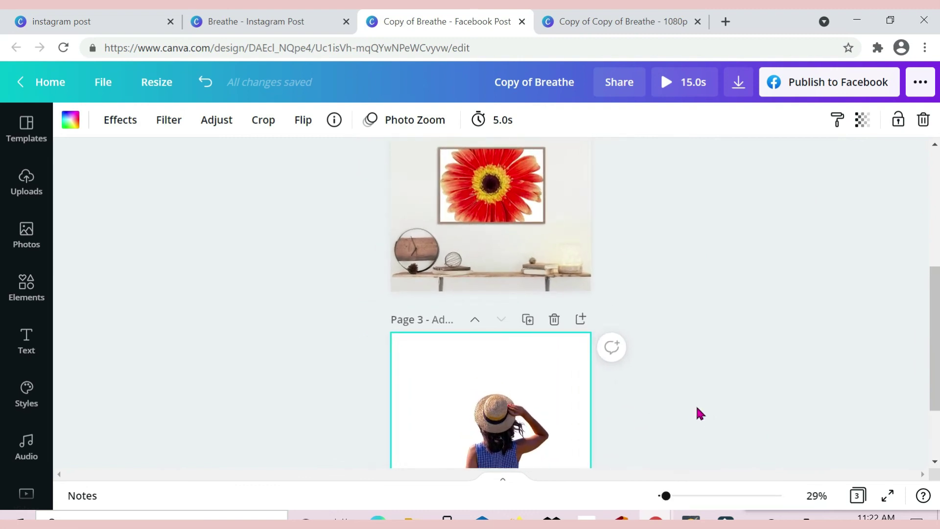
pyautogui.scroll(-2, 695, 404)
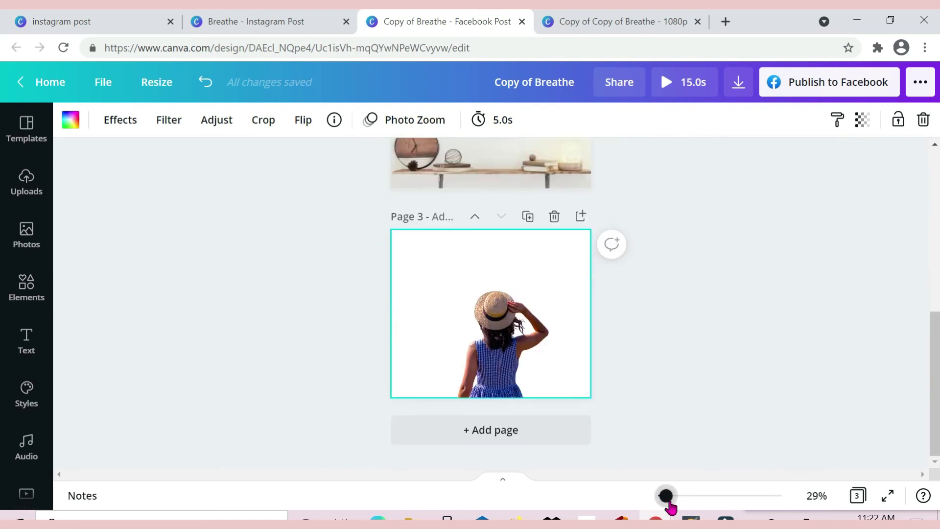
pyautogui.moveTo(667, 499); pyautogui.dragTo(673, 499)
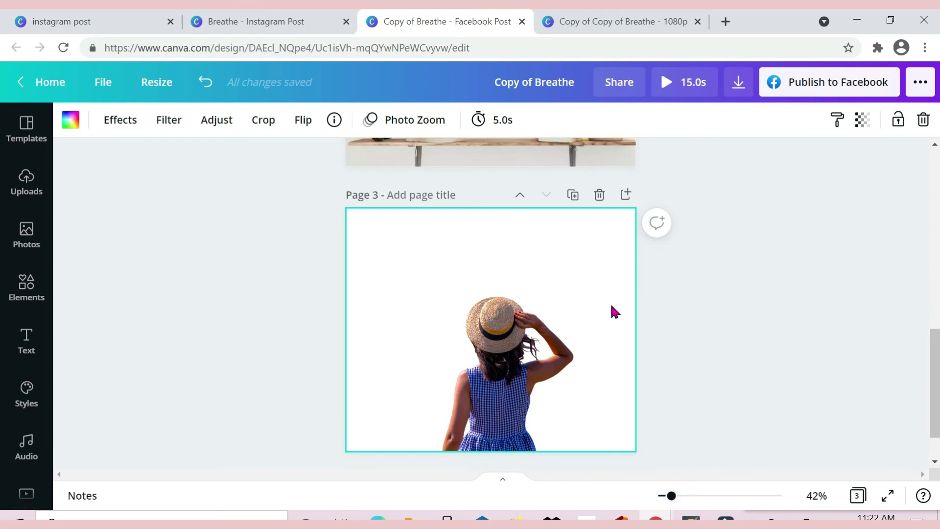
pyautogui.click(766, 312)
pyautogui.scroll(3, 766, 314)
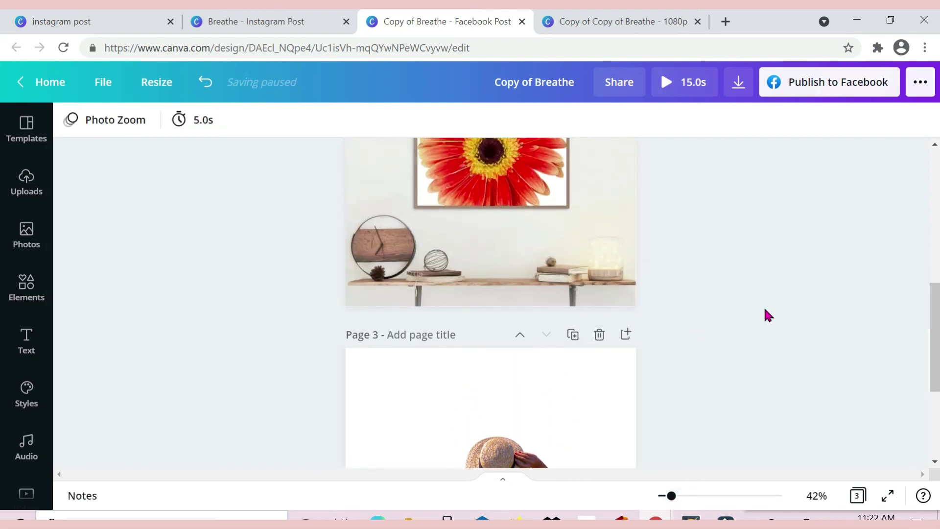
pyautogui.scroll(7, 767, 315)
pyautogui.scroll(-3, 768, 315)
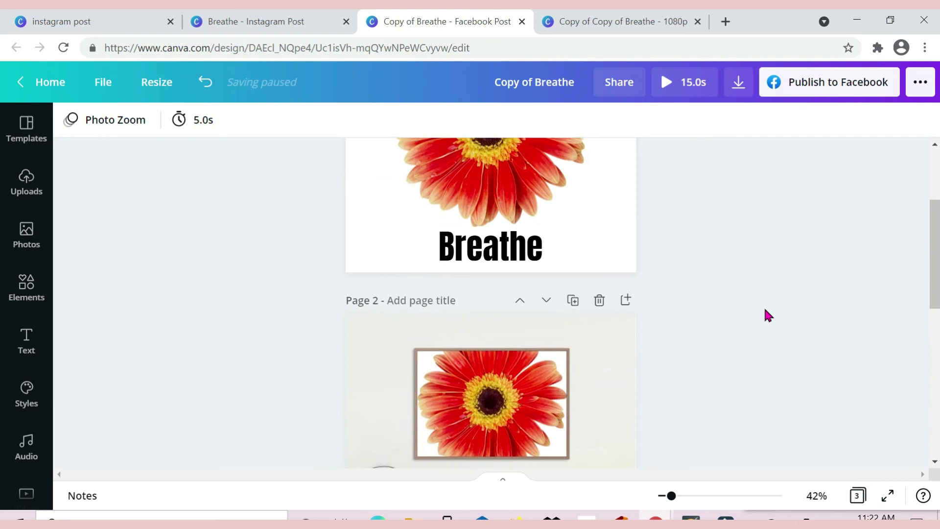
pyautogui.scroll(-5, 767, 314)
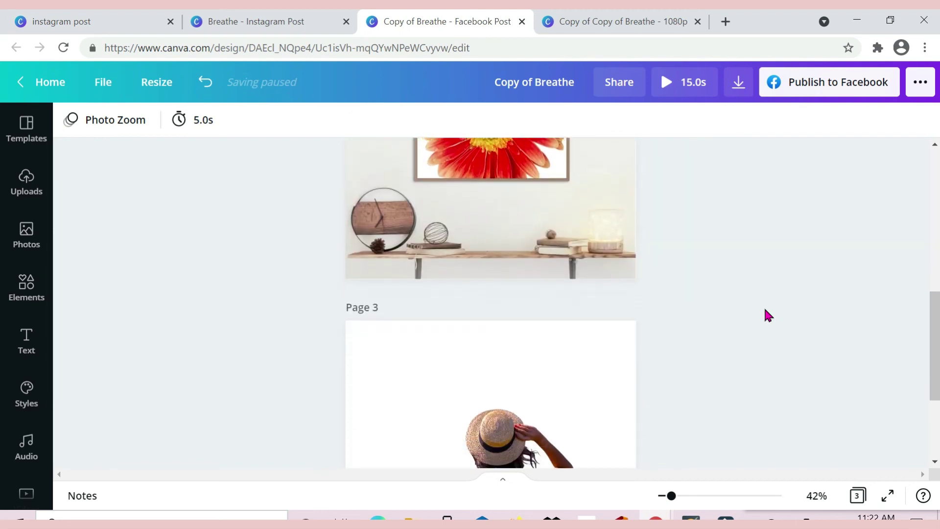